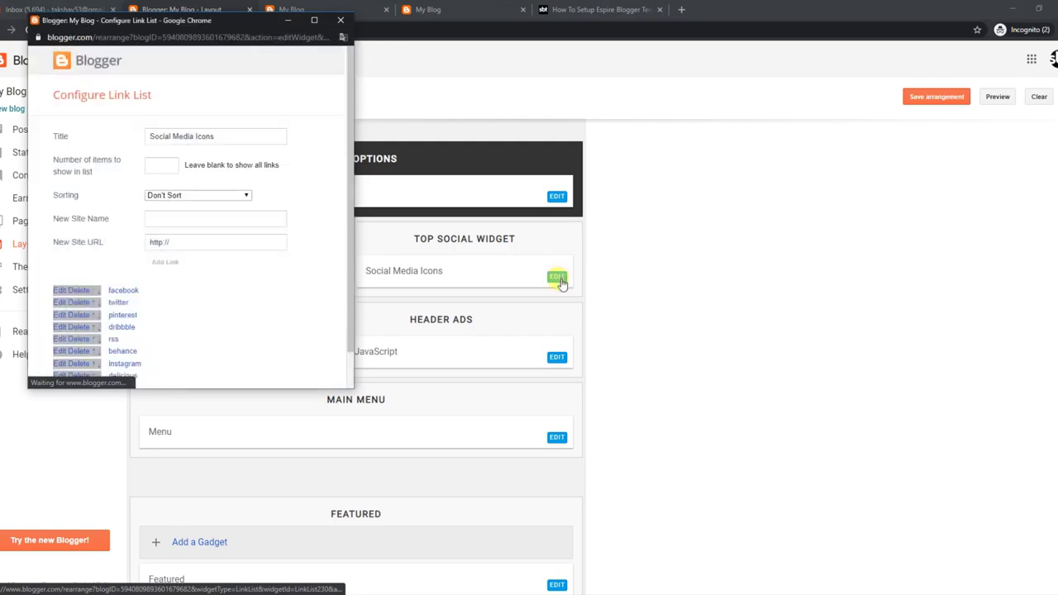
- Delete the facebook link from the Social Media Icons link list, save the widget, and reload the blog to check the top icons
click(80, 290)
drag(347, 256, 347, 306)
click(66, 364)
click(376, 9)
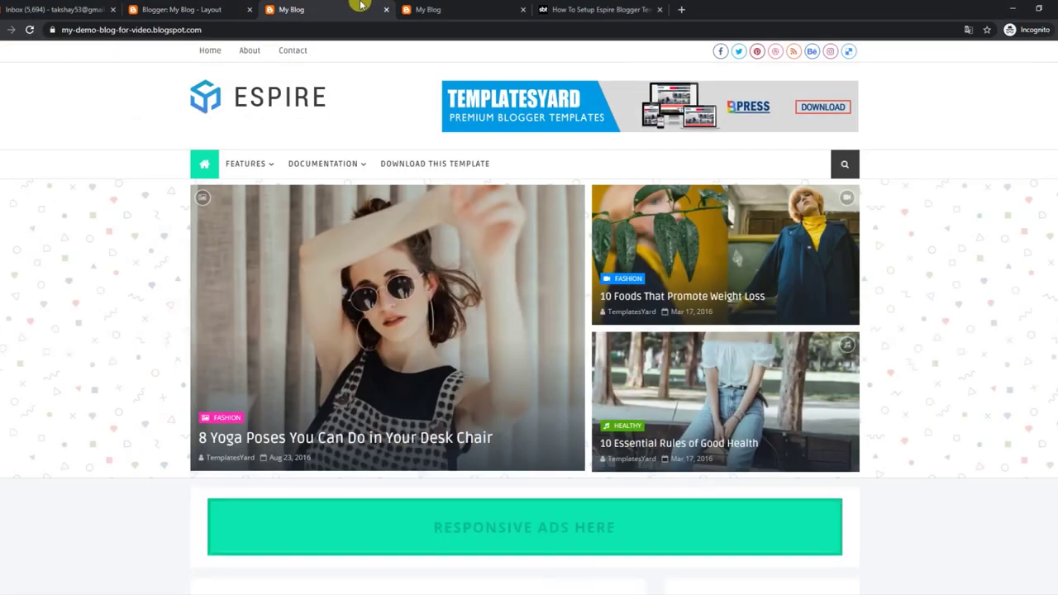
click(29, 29)
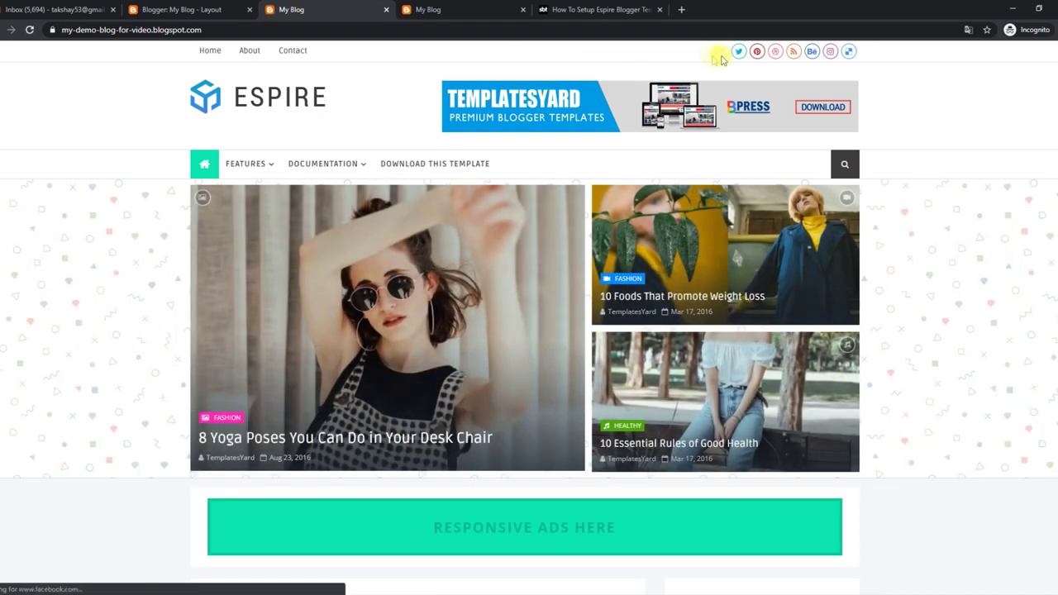
- Add a link named facebook back to the Social Media Icons widget, save it, and reload the blog
click(176, 8)
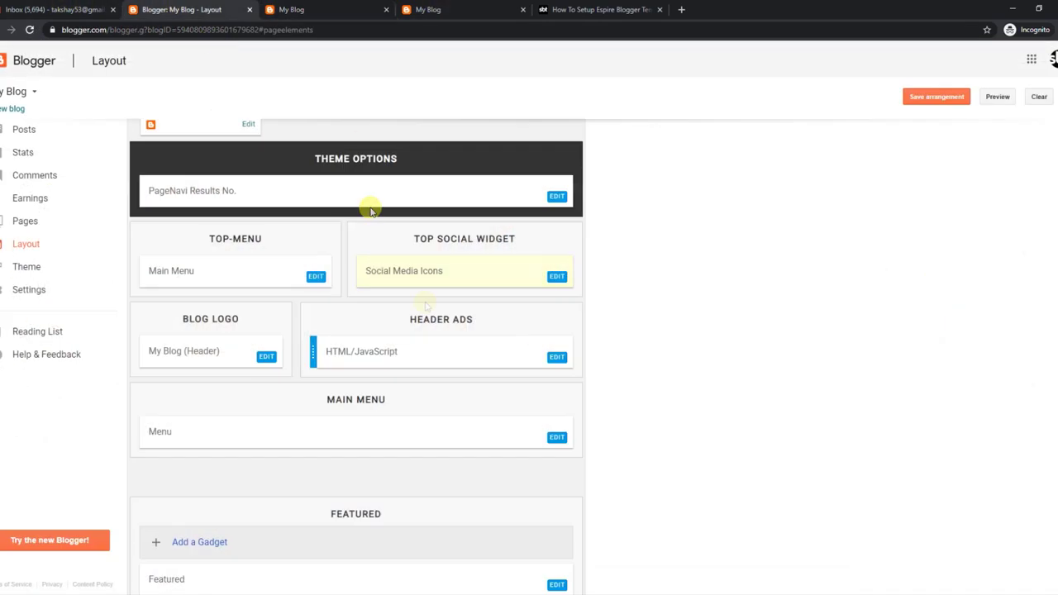
click(556, 277)
click(169, 217)
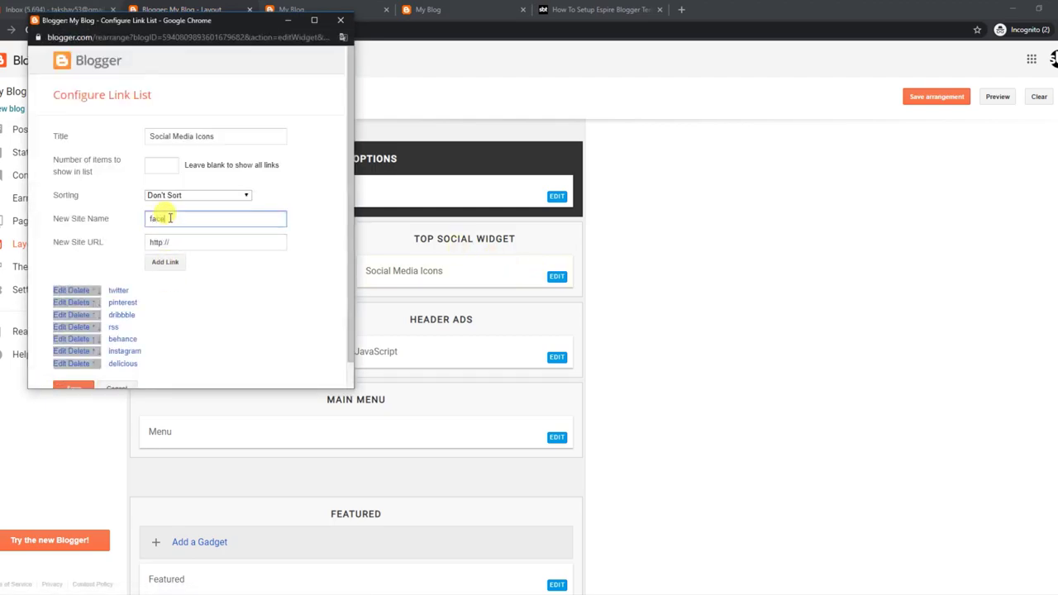
click(166, 263)
scroll(350, 273, down, 1)
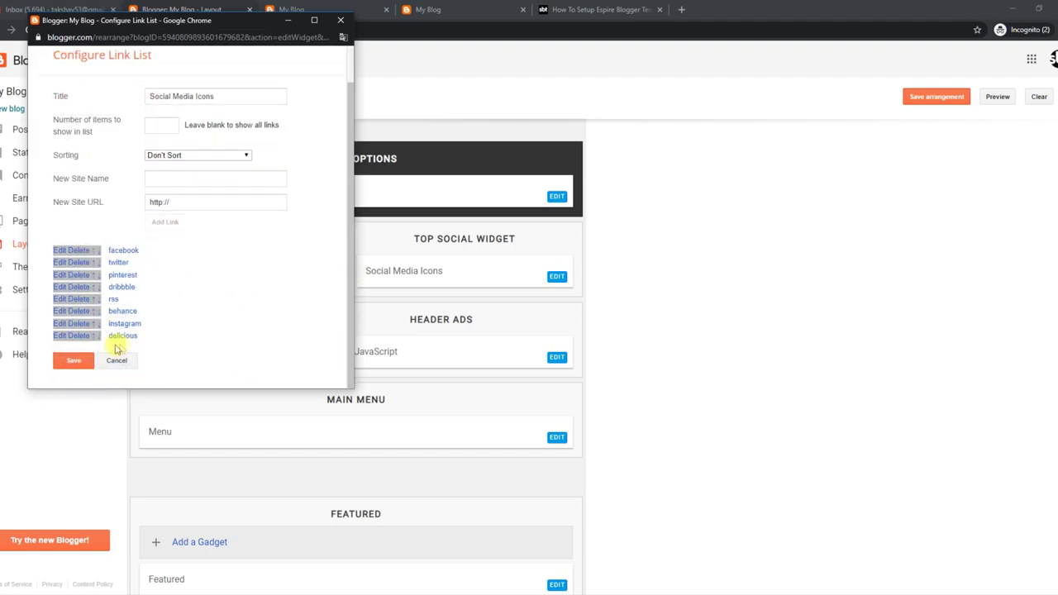
click(291, 9)
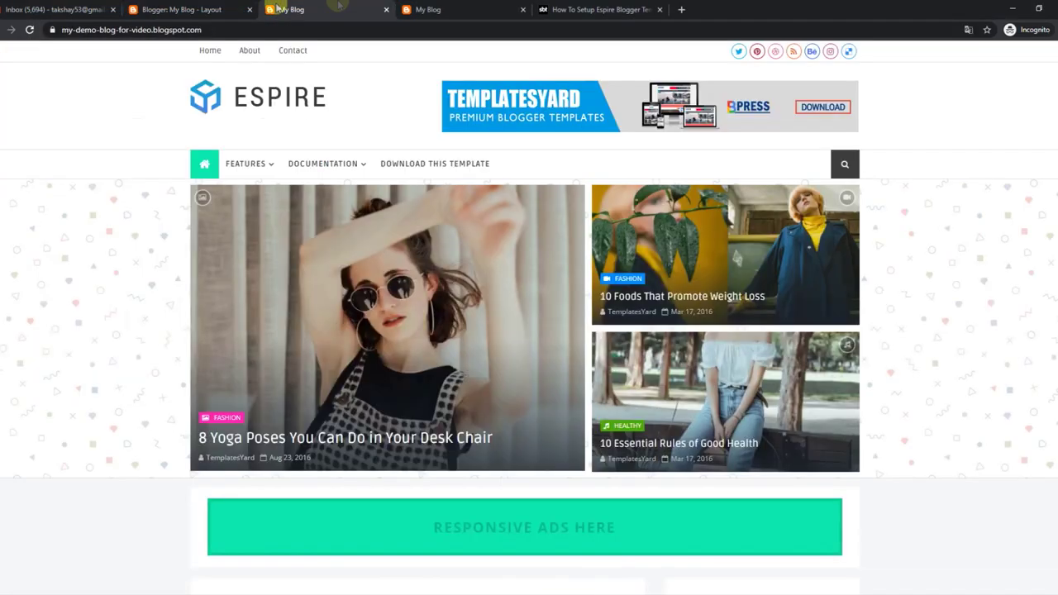
click(30, 30)
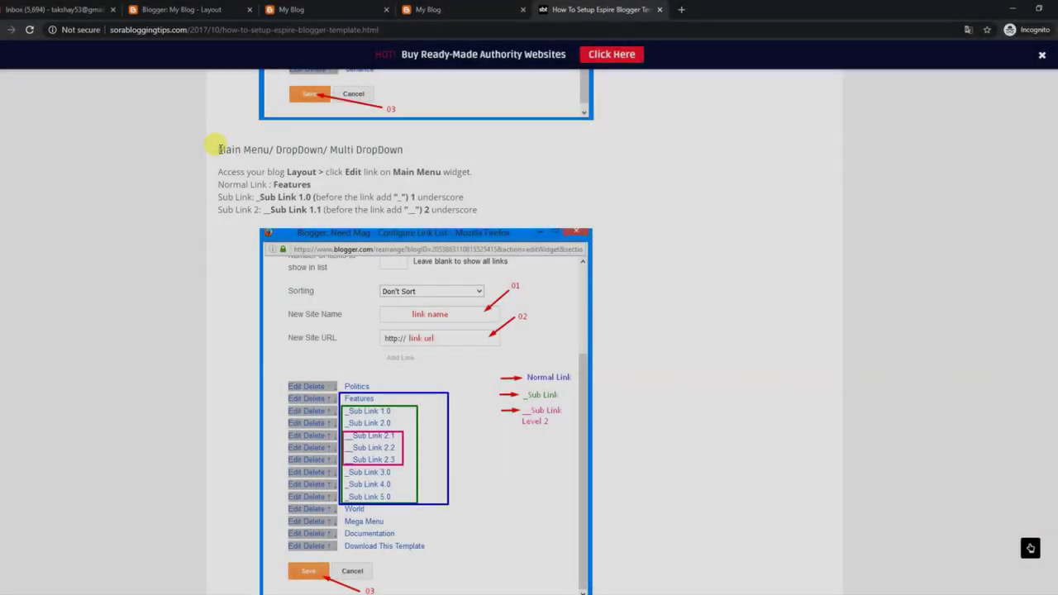
- Read the Main Menu/ DropDown/ Multi DropDown instructions in the setup guide, covering normal links, sub links and second-level sub links
drag(219, 149, 410, 150)
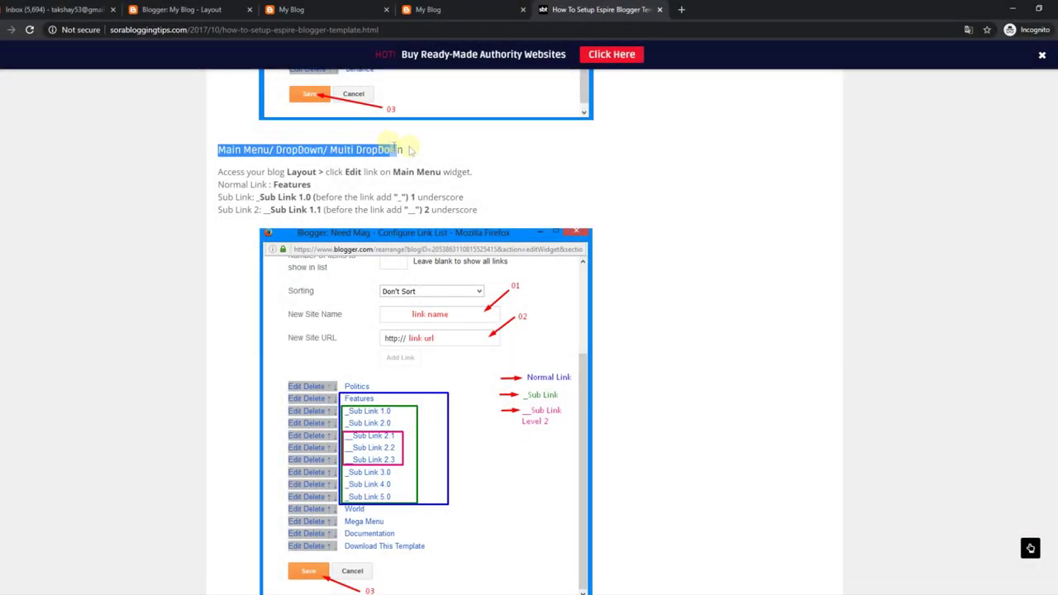
drag(215, 173, 468, 167)
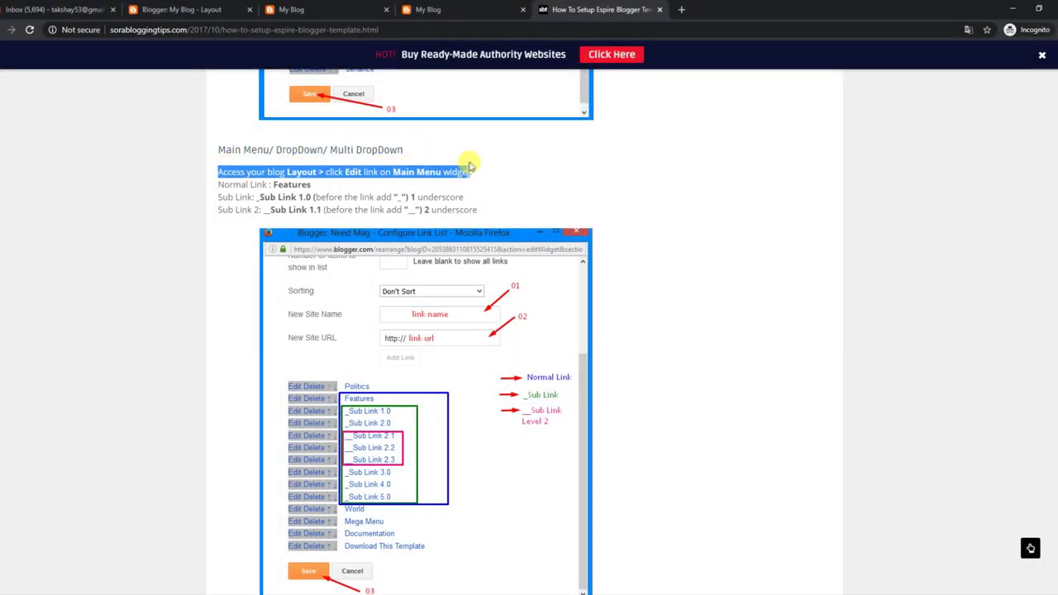
drag(217, 185, 314, 185)
drag(218, 199, 469, 197)
drag(219, 209, 509, 209)
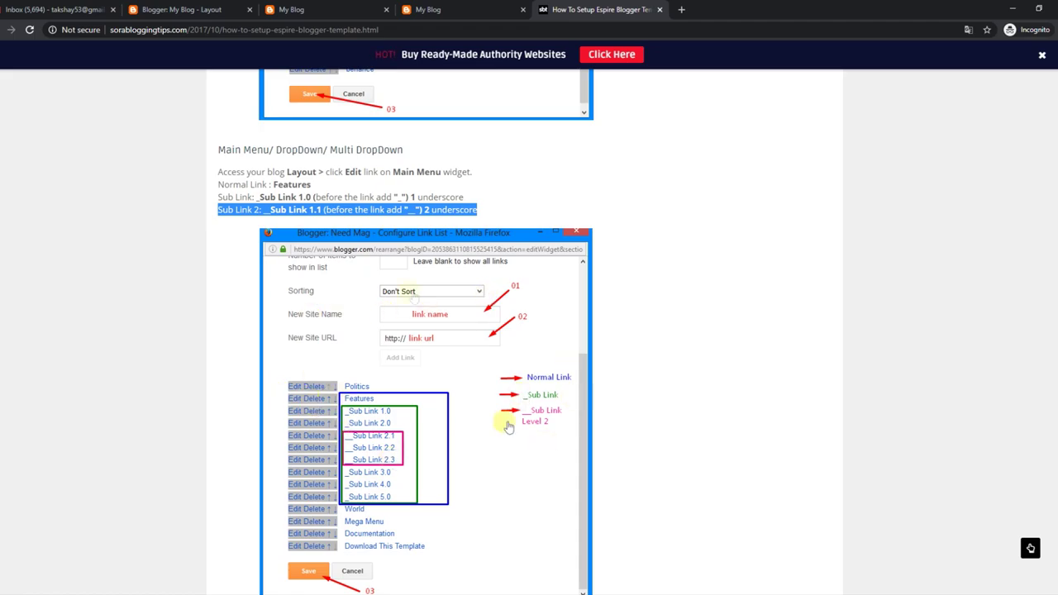
- On the blog, examine the Features menu and the items in its Multi Dropdown submenu
click(446, 9)
mouse_move(267, 165)
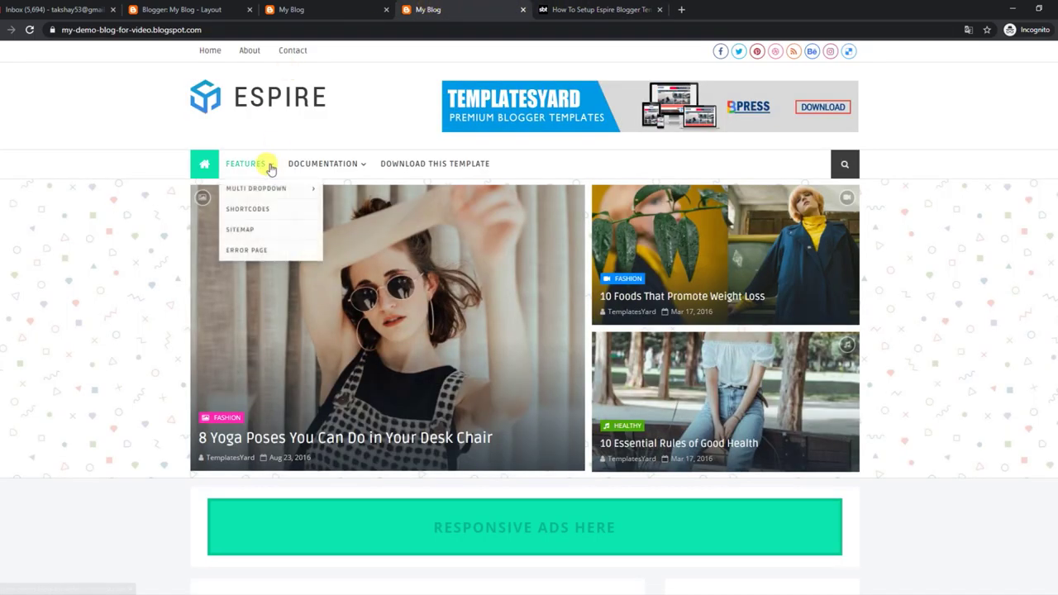
mouse_move(270, 195)
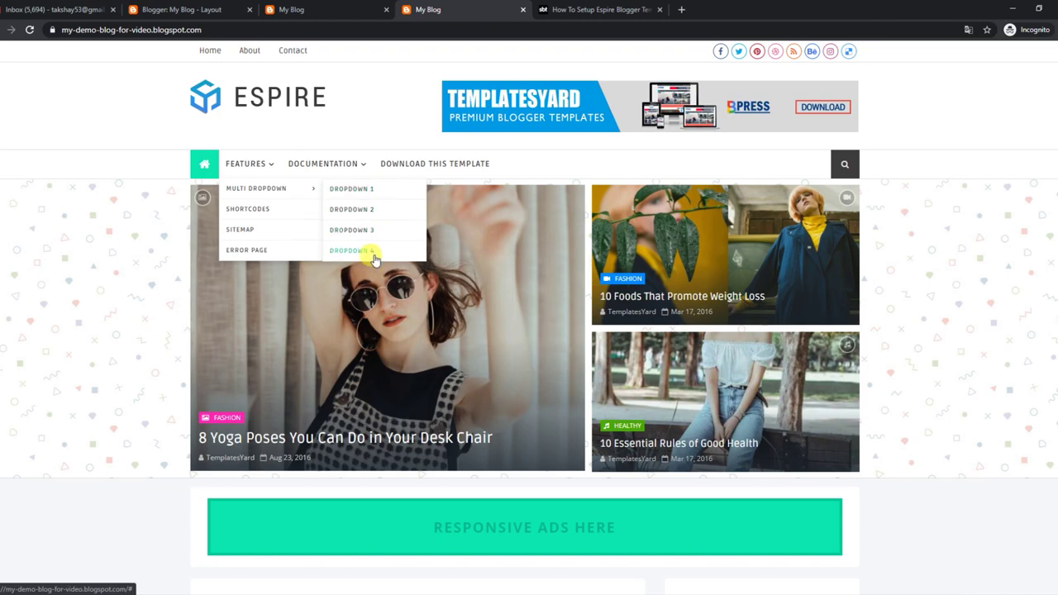
- In the layout's Main Menu widget, shorten the name of the __Dropdown 1 link to "__ 1" and save the menu
click(192, 7)
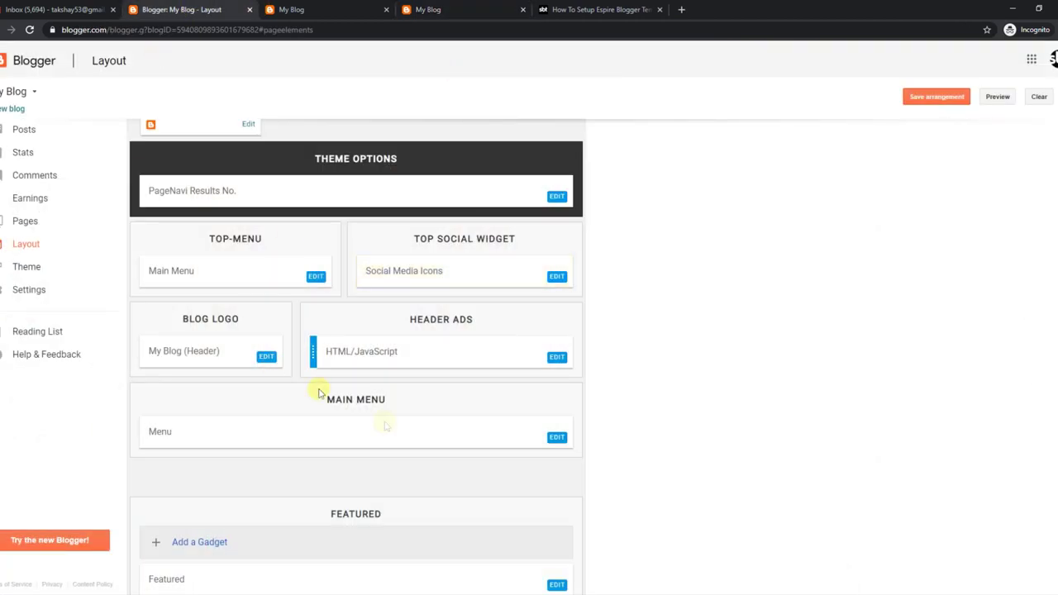
scroll(463, 393, down, 1)
click(556, 381)
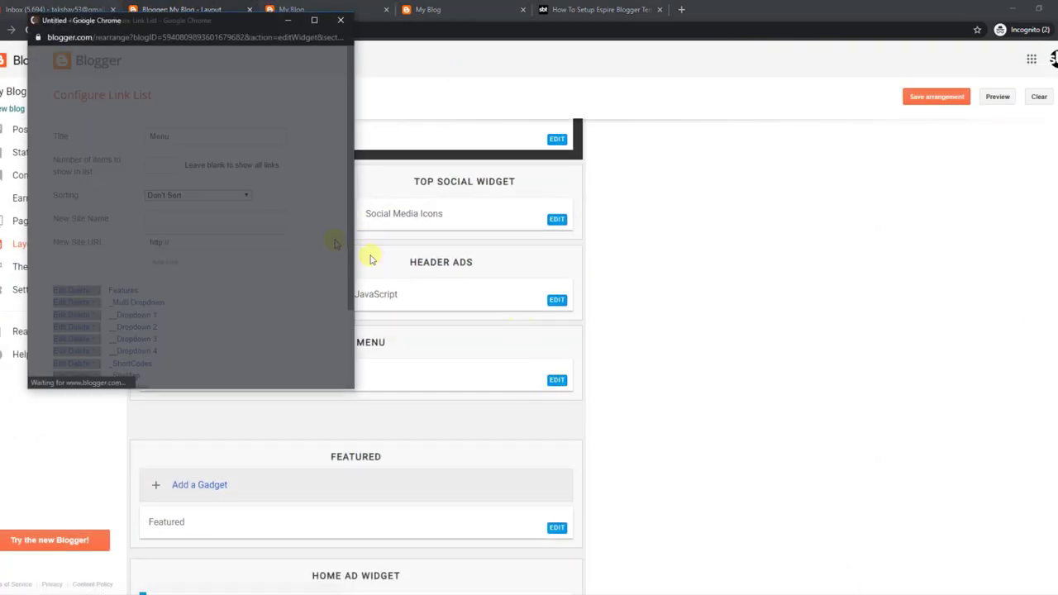
drag(347, 170, 347, 261)
click(71, 214)
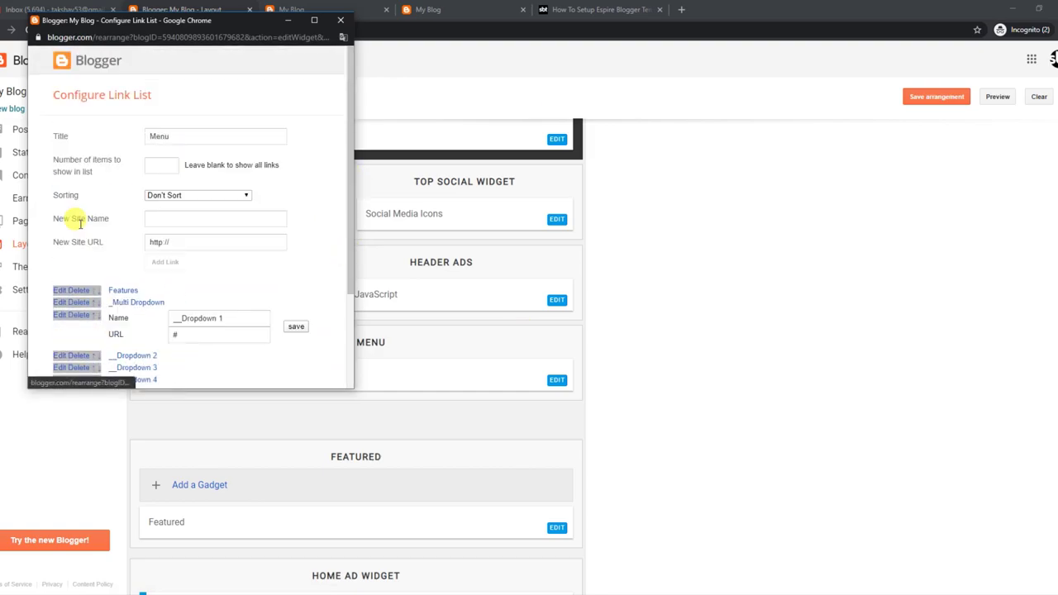
click(203, 318)
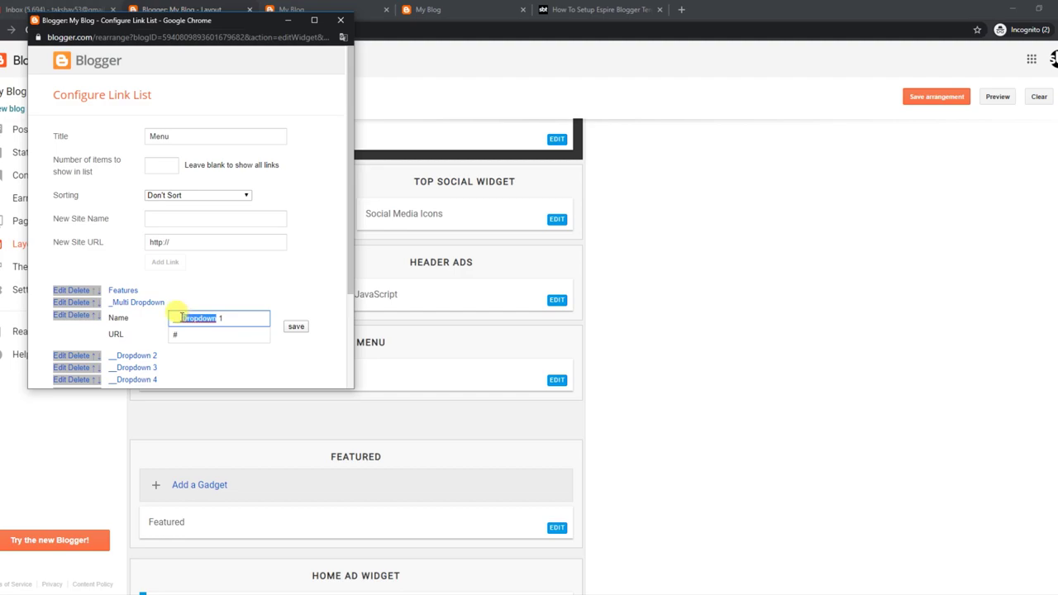
click(291, 328)
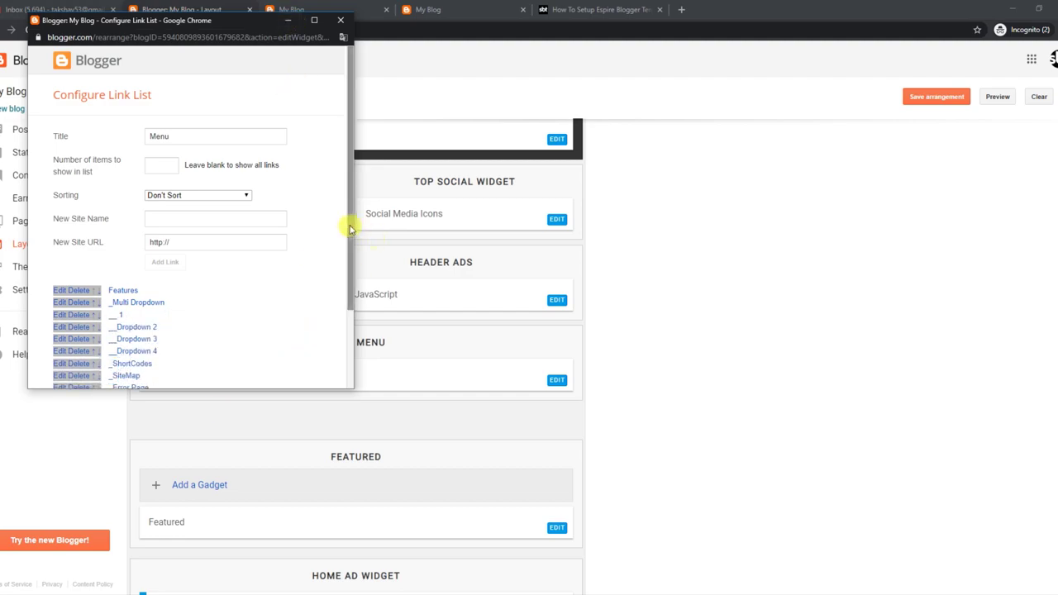
scroll(349, 229, down, 2)
click(71, 359)
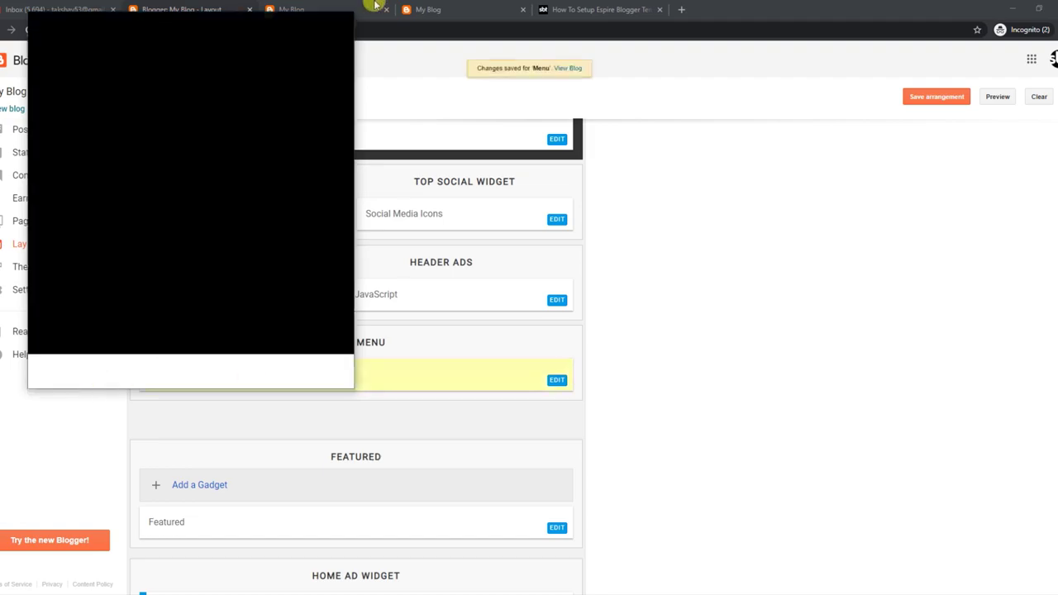
- Reload the blog and check the first item of the Multi Dropdown submenu under Features
click(376, 7)
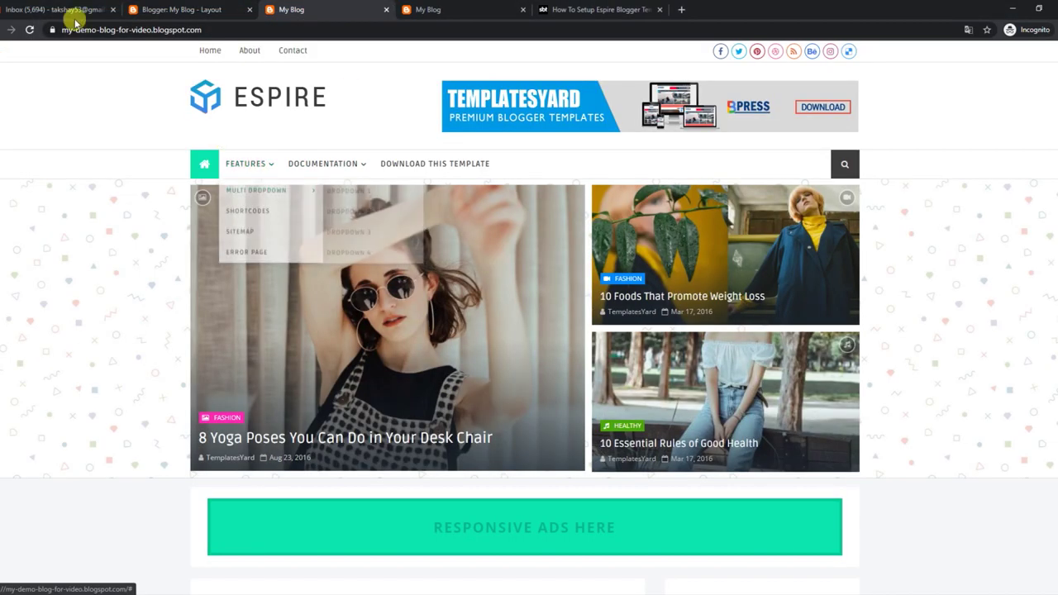
click(29, 30)
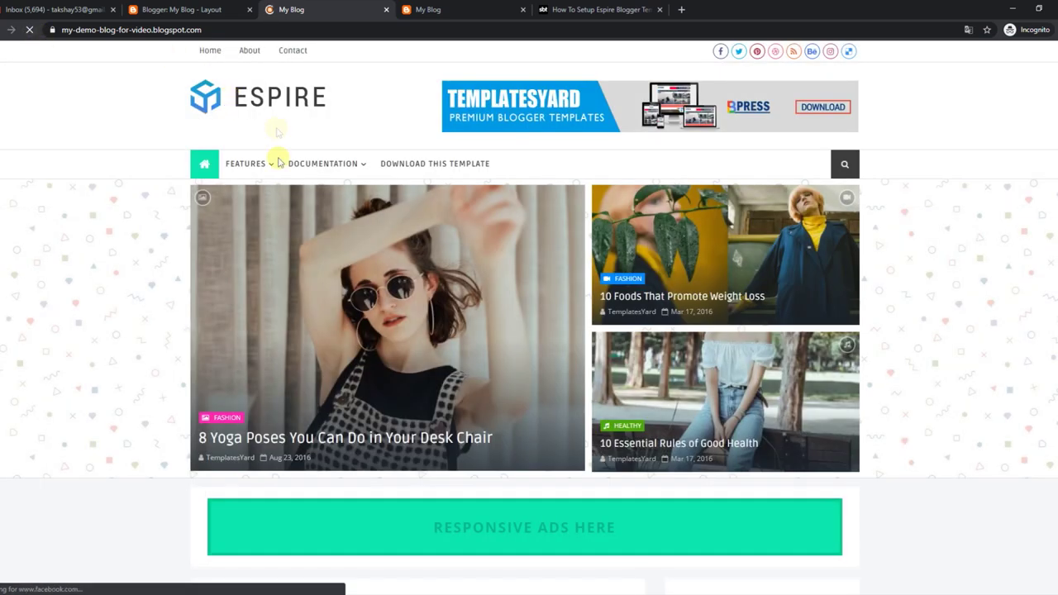
mouse_move(253, 168)
mouse_move(314, 194)
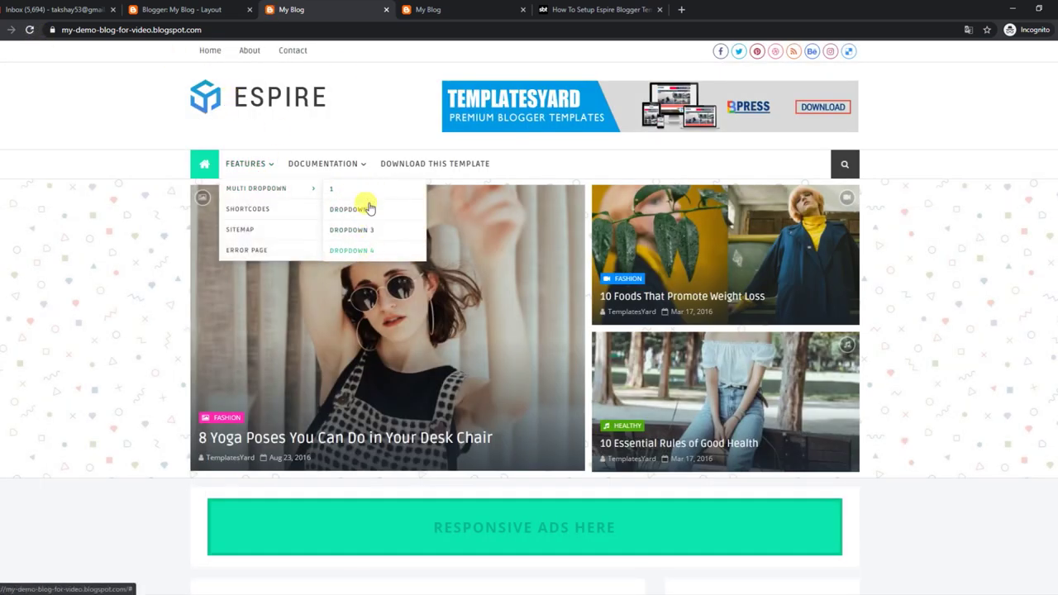
- In the layout's Main Menu widget, rename the "__ 1" link to "__ Dropdown1" and save the menu
click(230, 6)
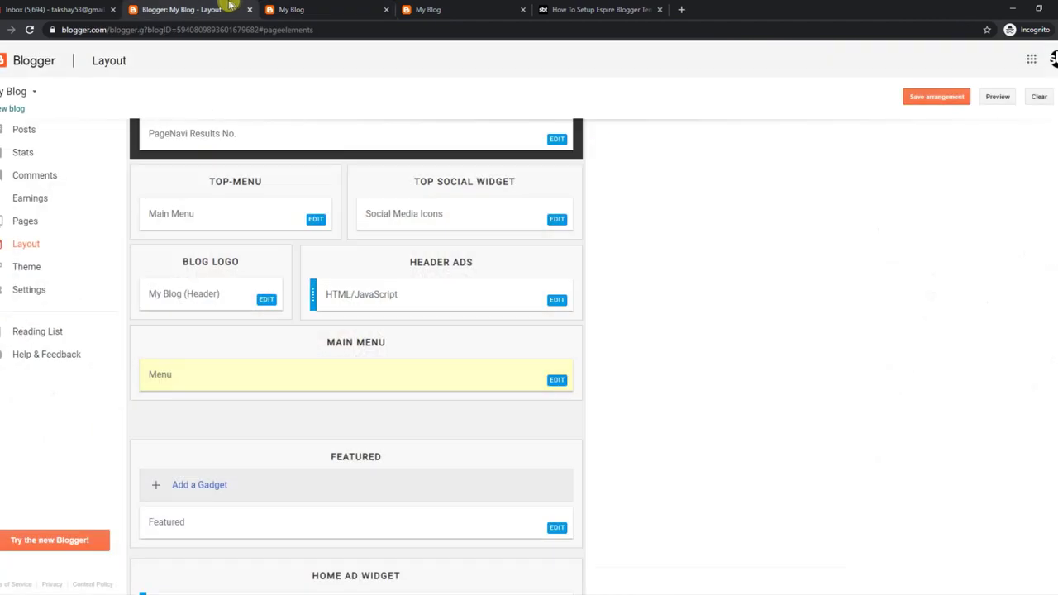
click(556, 380)
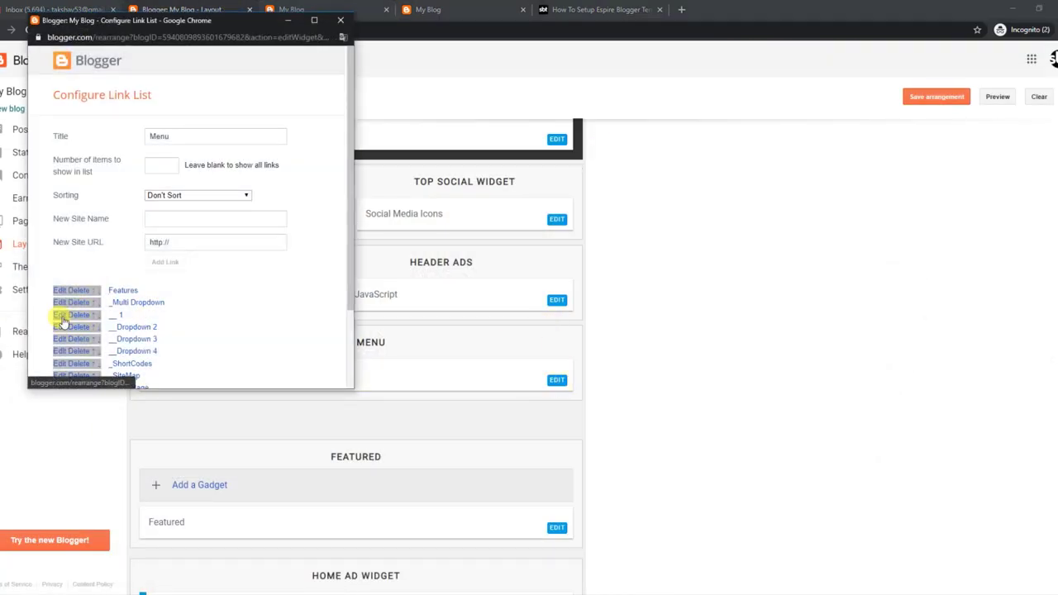
click(63, 320)
click(247, 322)
text(Dropdown)
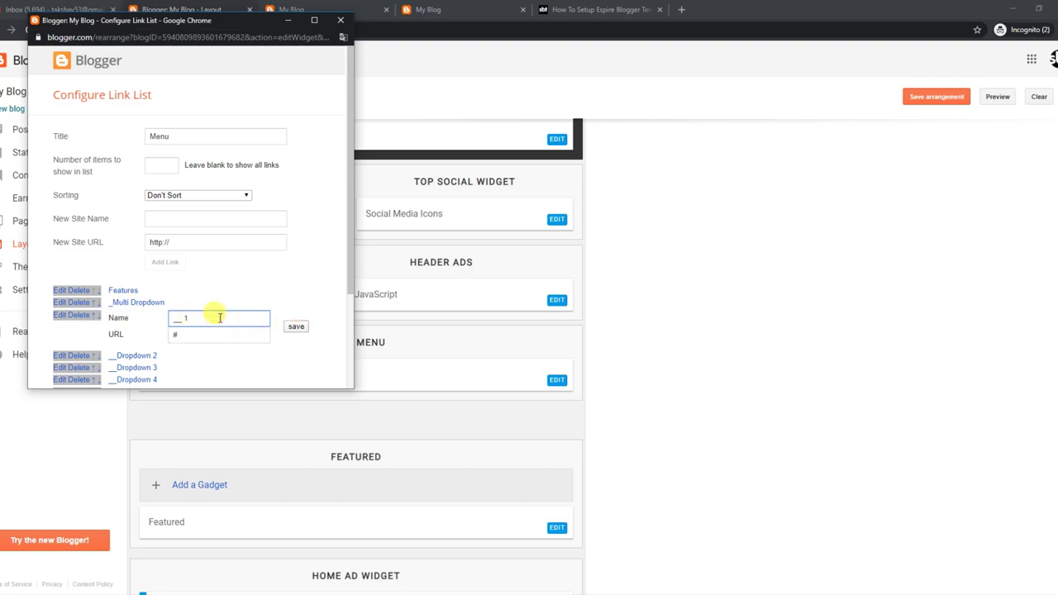
click(295, 327)
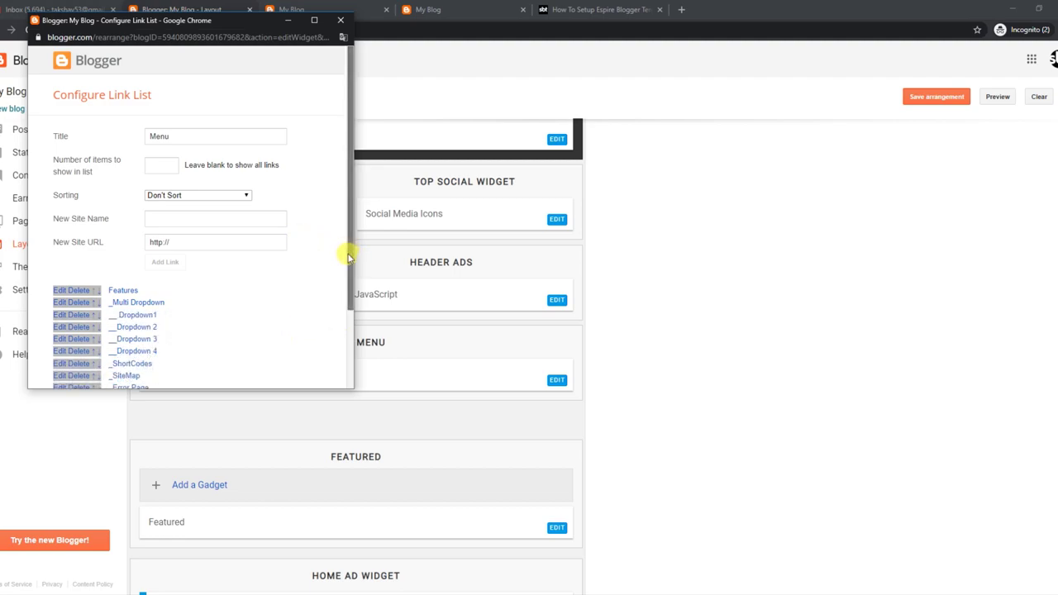
scroll(347, 251, down, 2)
click(73, 361)
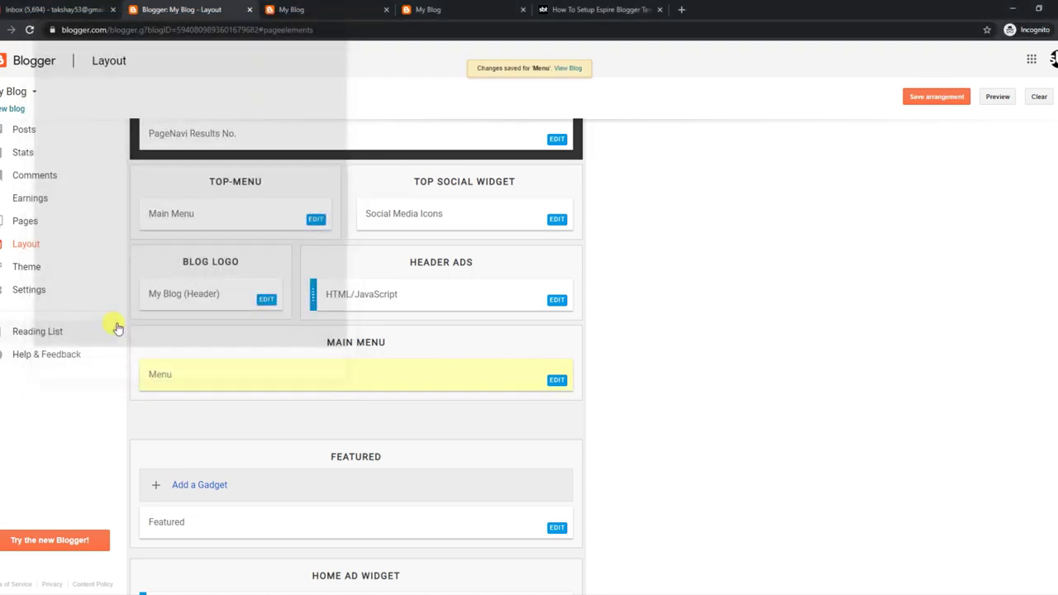
- Reload the blog again and inspect the Multi Dropdown submenu for the restored Dropdown link name
click(285, 9)
click(29, 30)
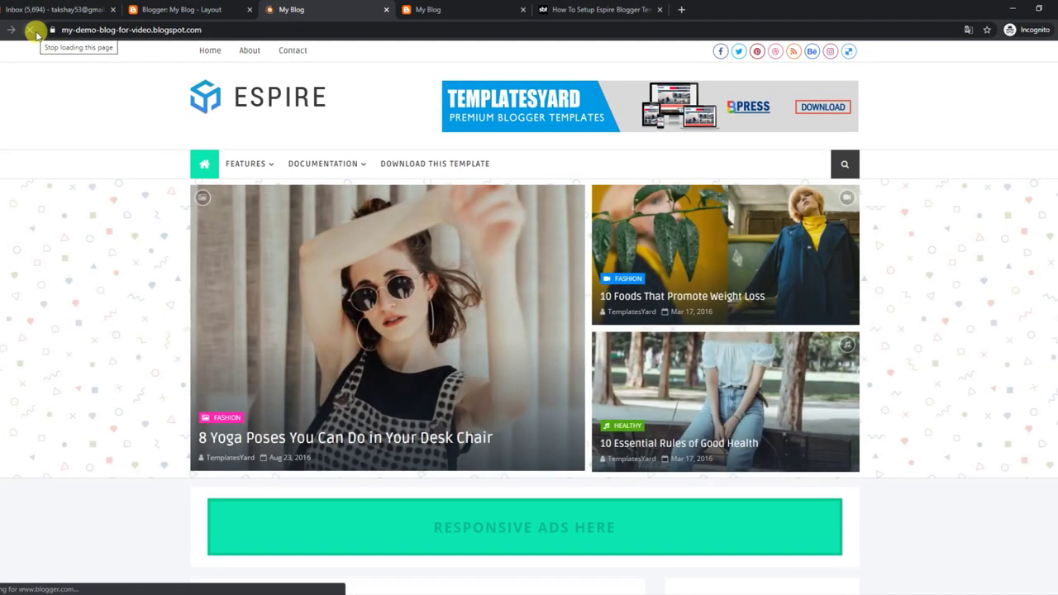
mouse_move(248, 163)
mouse_move(273, 188)
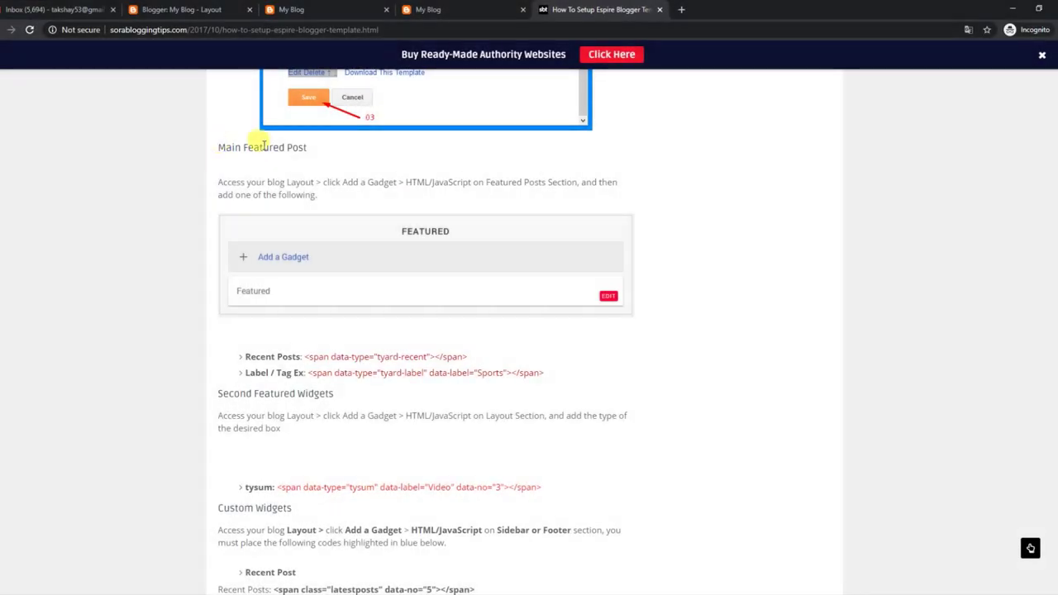
- Read the Main Featured Post section of the setup guide, including its Recent Posts and Label / Tag codes
triple_click(264, 146)
drag(220, 182, 346, 199)
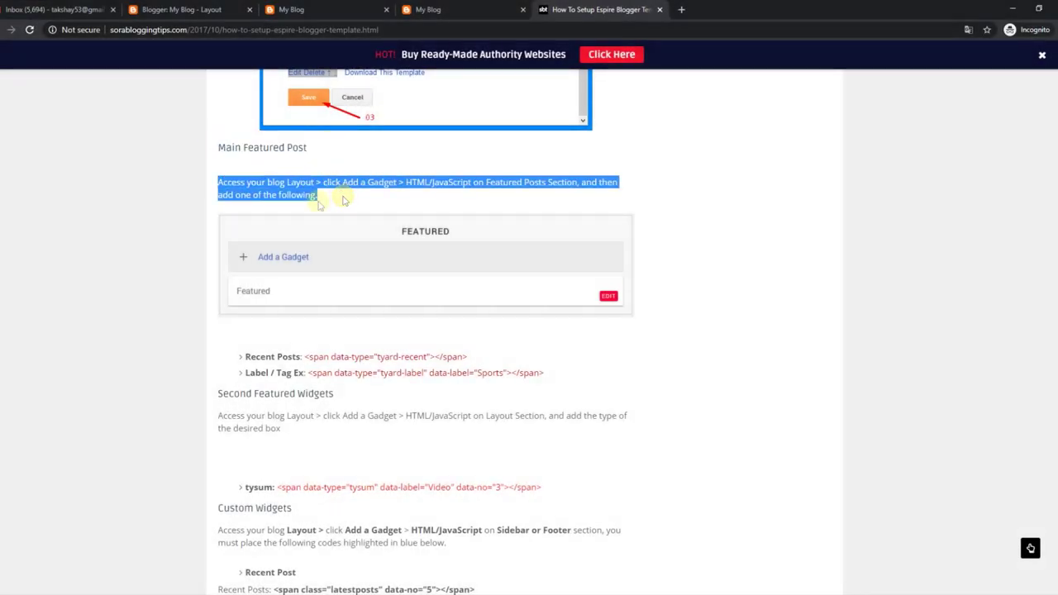
drag(246, 359, 474, 360)
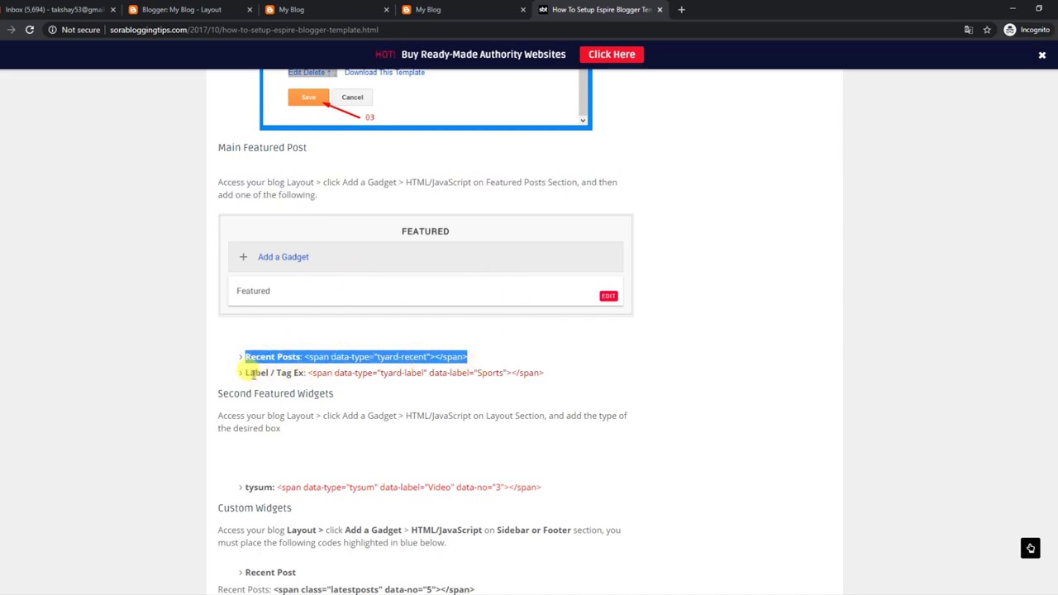
drag(246, 376, 553, 368)
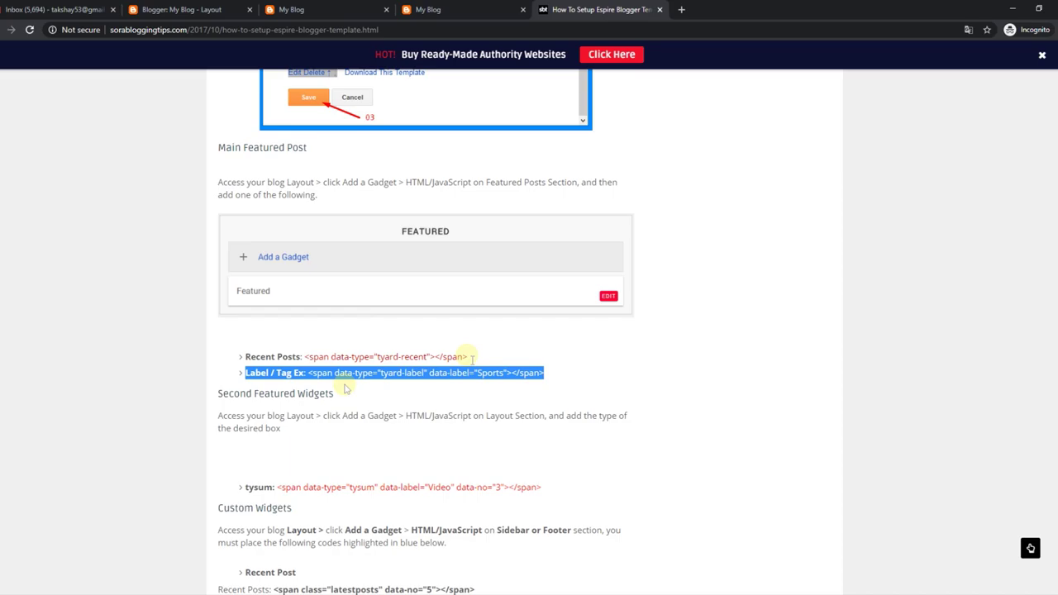
- Open the Featured gadget in the blog layout, review the tyard-recent data type in its content, and save the gadget
click(372, 6)
click(236, 7)
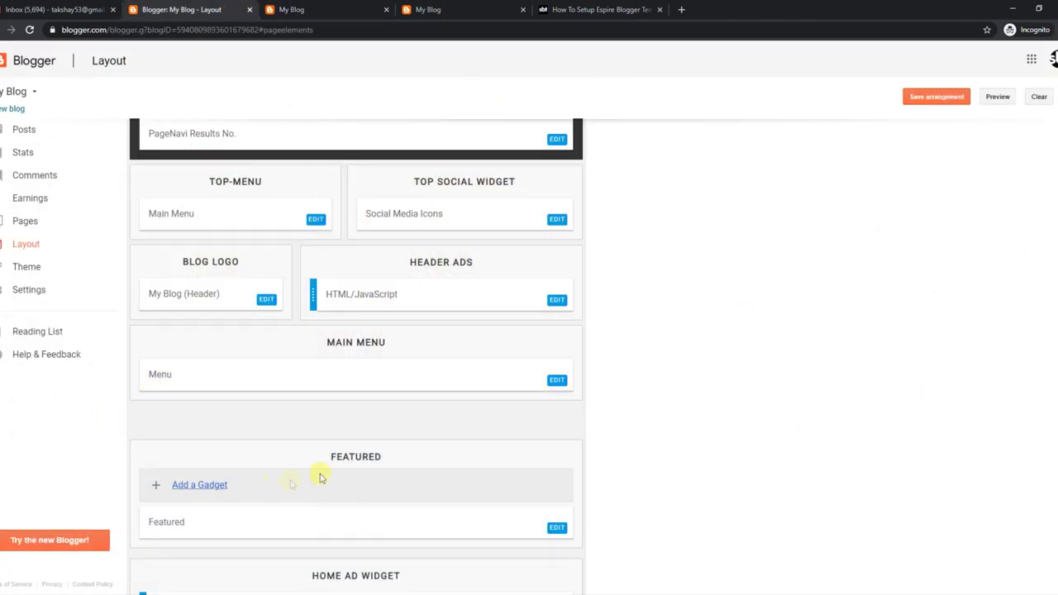
click(557, 528)
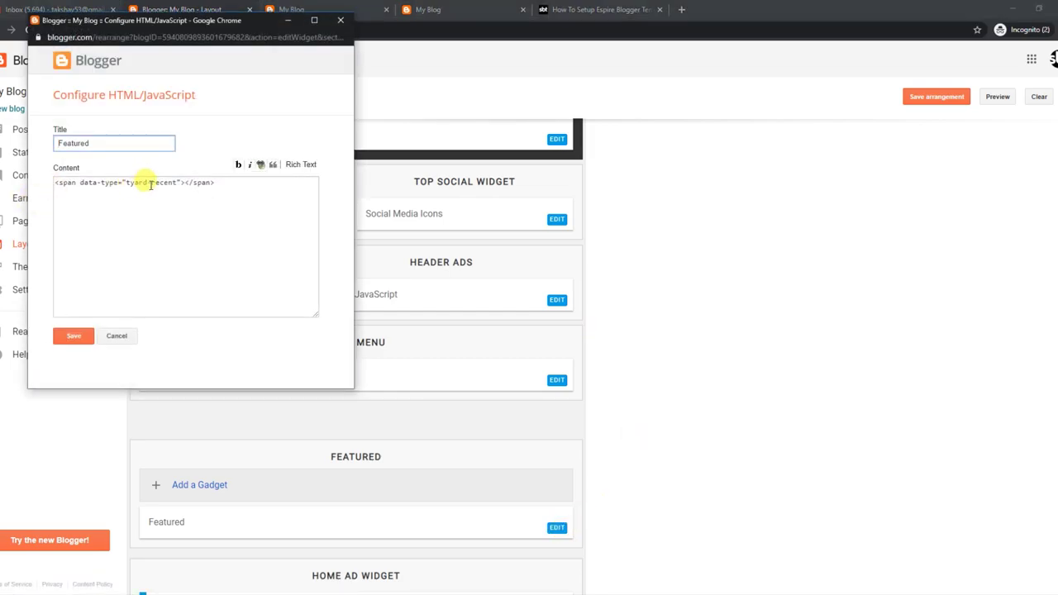
drag(127, 182, 146, 181)
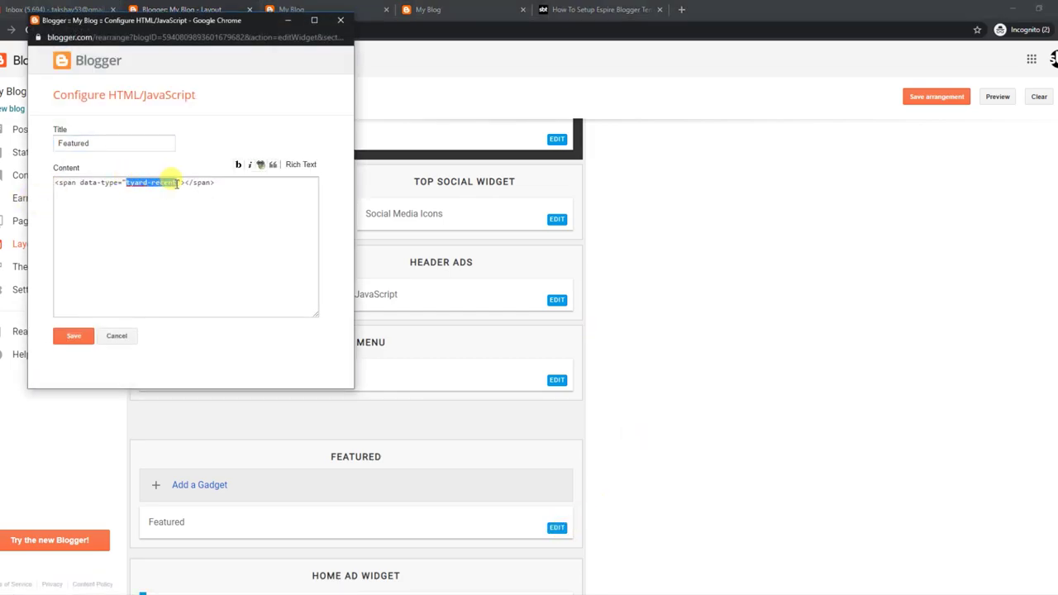
click(77, 335)
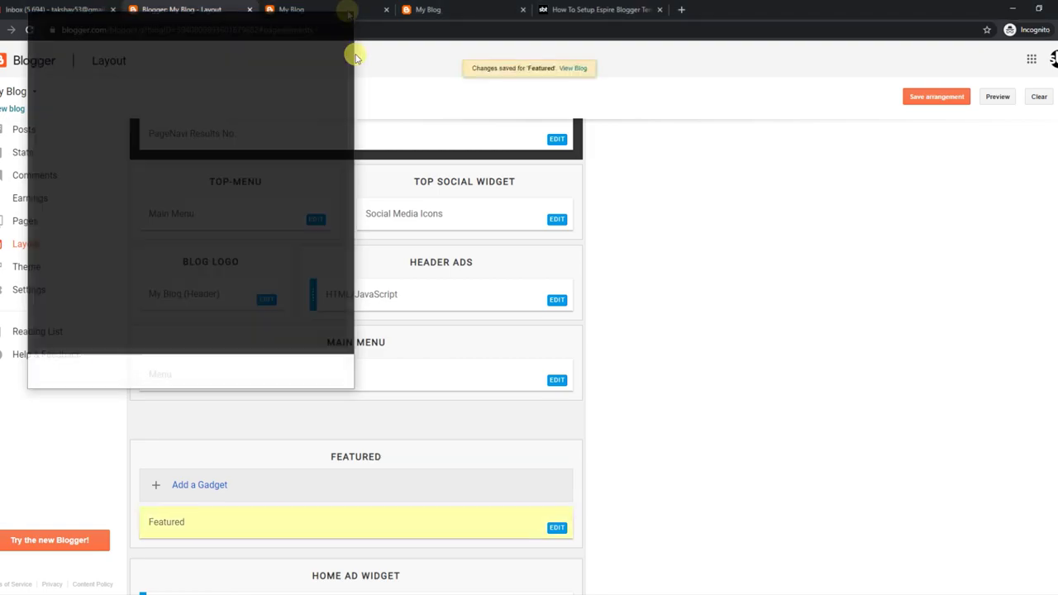
- Read the Custom Widgets section of the setup guide, including its Recent Post instructions and Recent Posts code
click(348, 11)
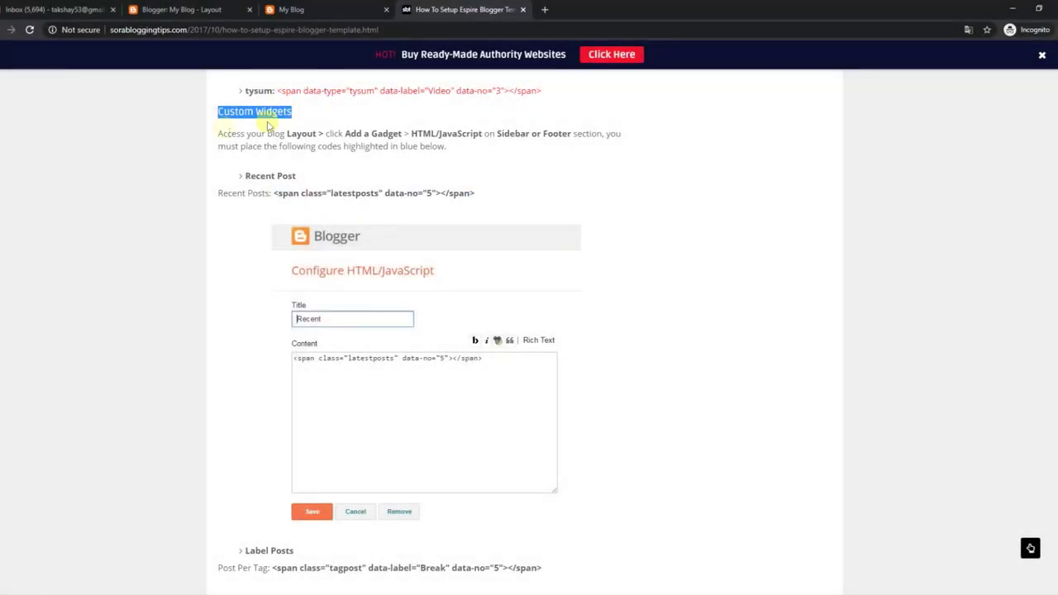
drag(222, 133, 447, 152)
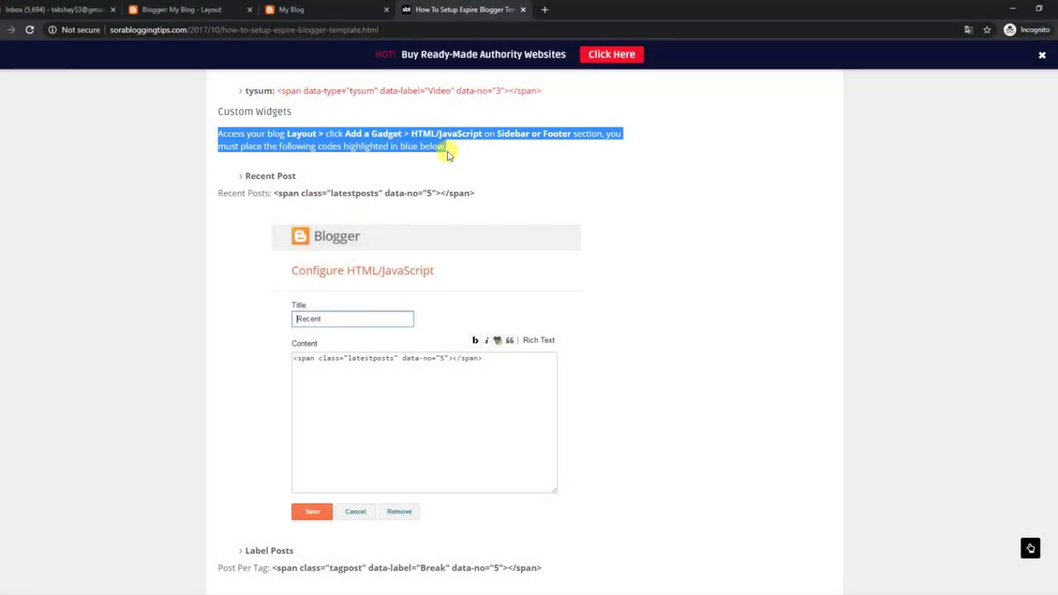
drag(247, 173, 314, 179)
drag(218, 192, 494, 199)
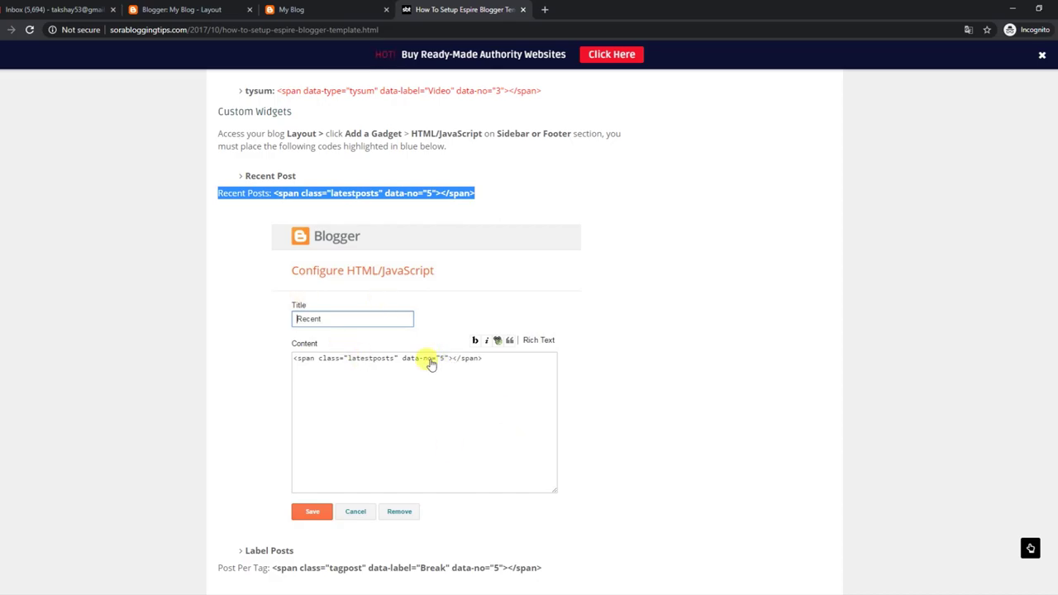
- Copy the Recent Posts code <span class="latestposts" data-no="5"></span> from the setup guide
click(331, 212)
drag(276, 194, 463, 193)
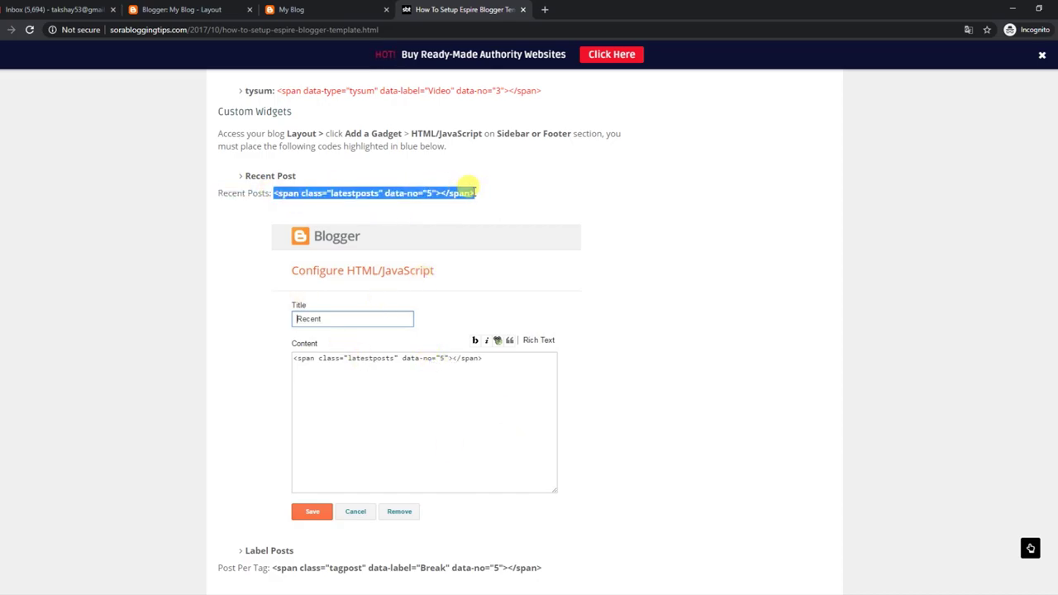
right_click(462, 195)
click(465, 198)
- Check Recent News in the blog's footer, and save its Footer Widget(2) gadget with the latestposts code in its content
click(330, 9)
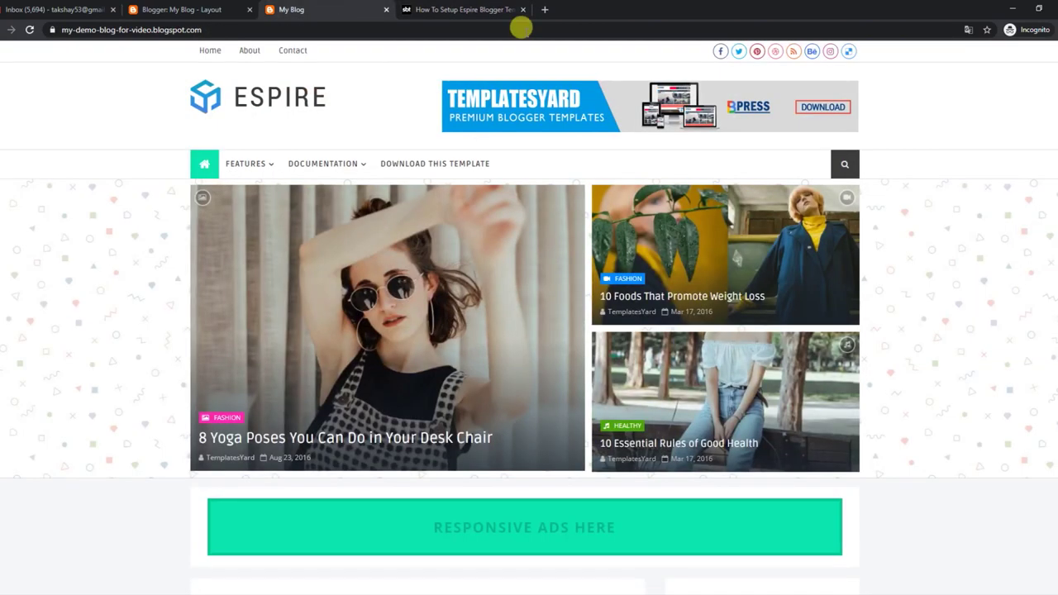
scroll(658, 361, down, 20)
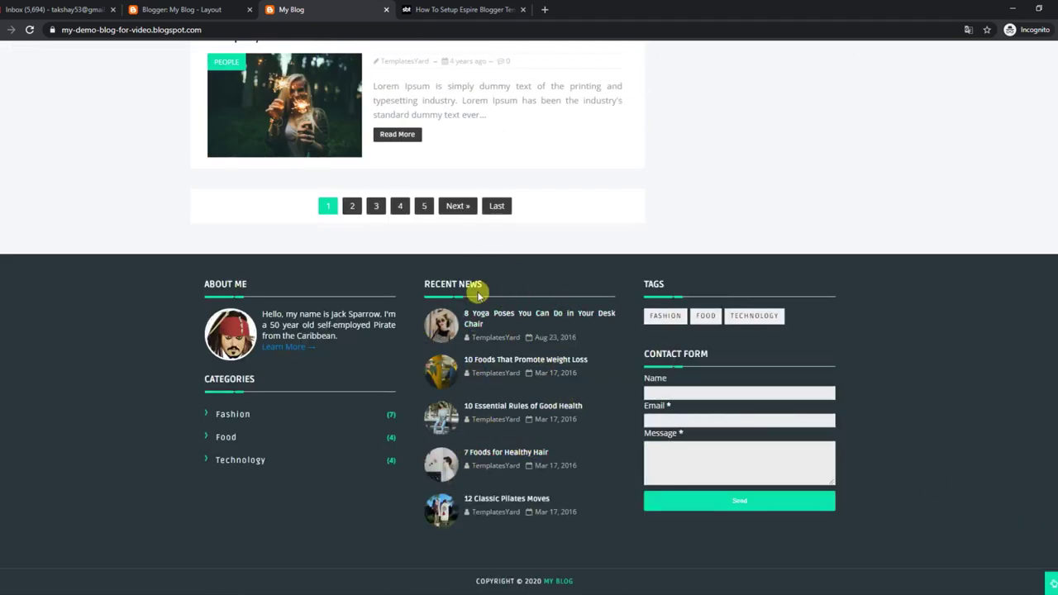
click(237, 7)
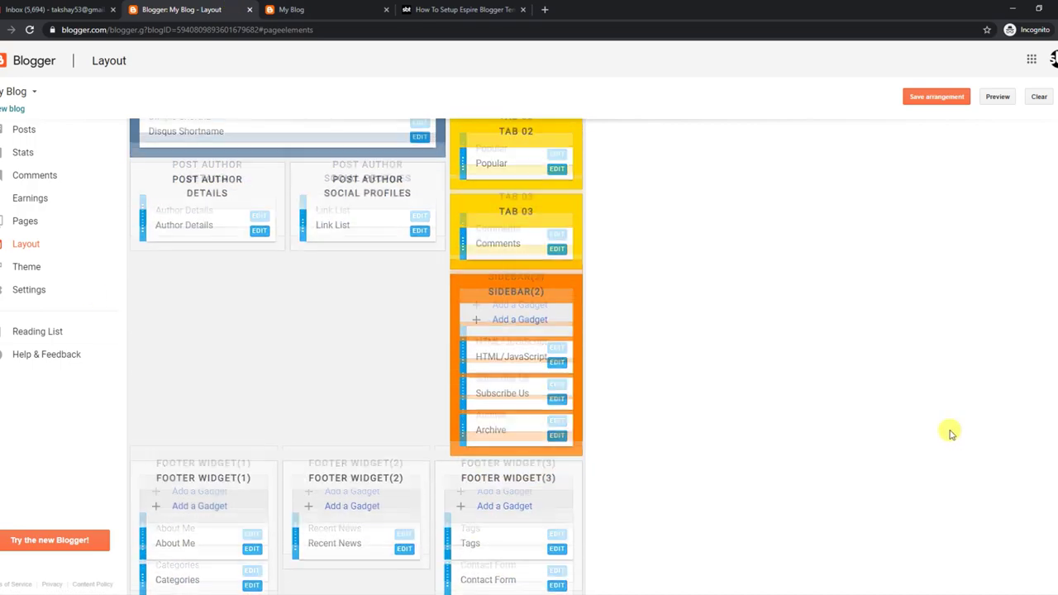
click(403, 531)
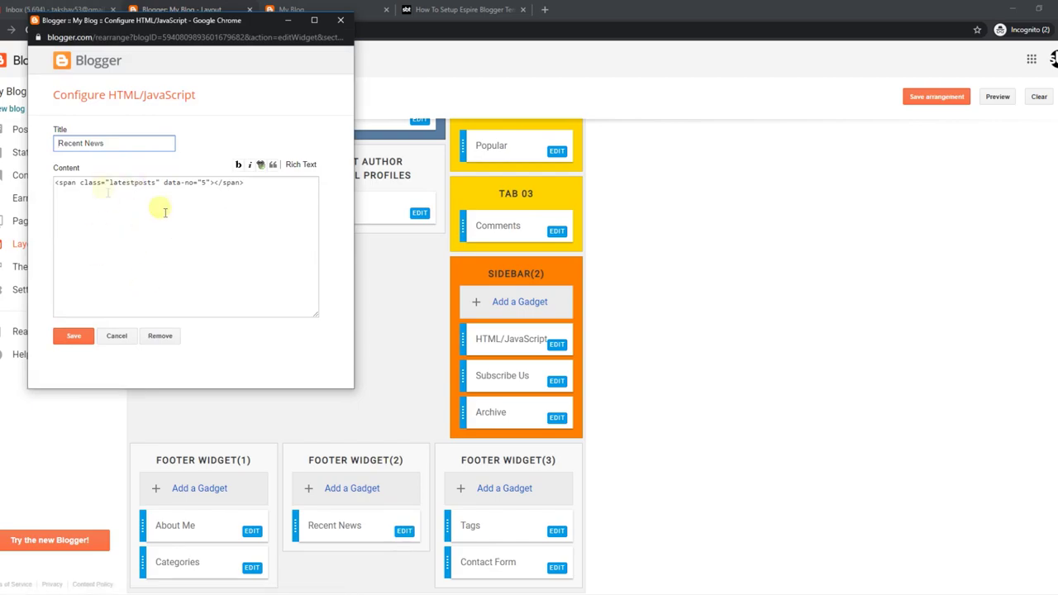
click(72, 335)
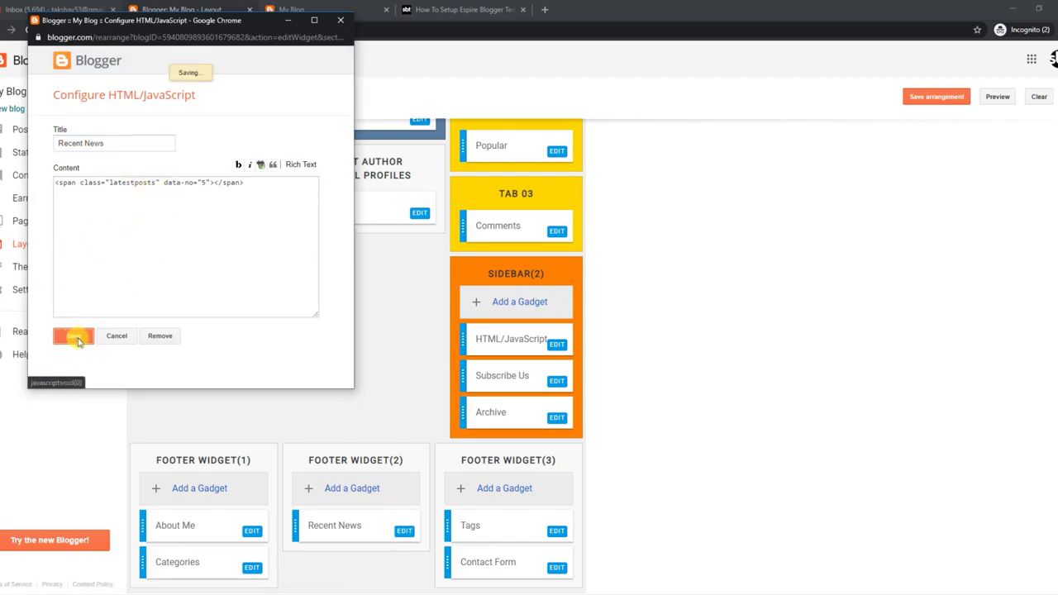
click(341, 10)
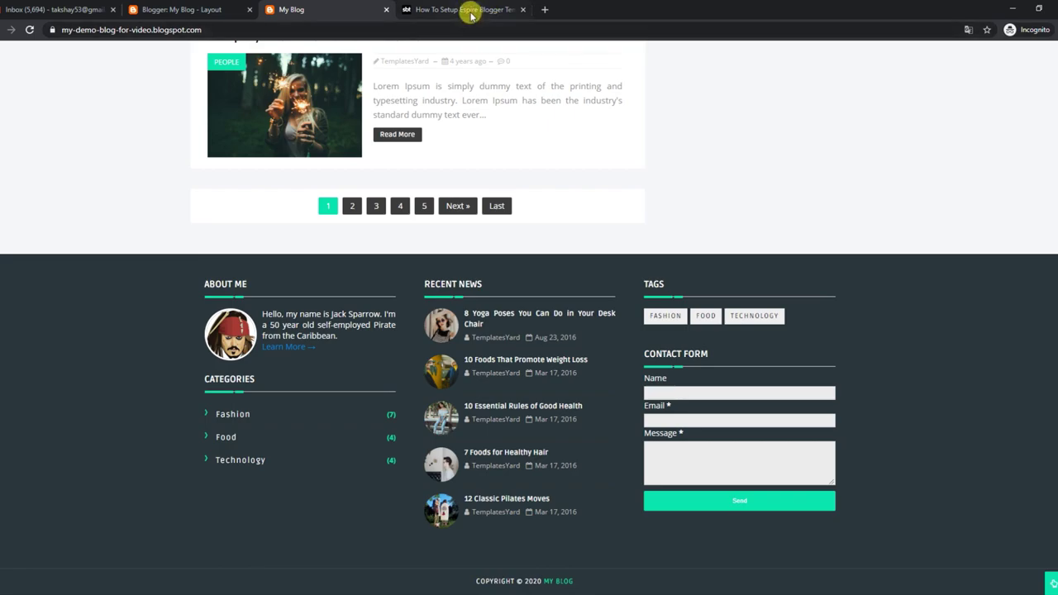
- Read the Label Posts part of the setup guide, including the tagpost code and its "Break" data-label value
click(409, 10)
scroll(529, 331, down, 2)
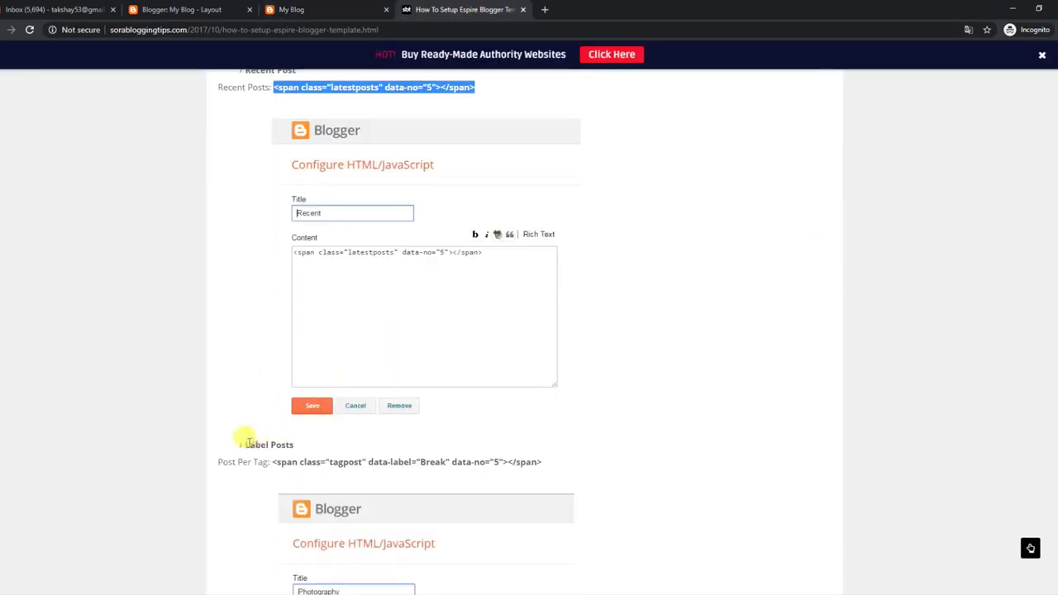
drag(244, 444, 546, 465)
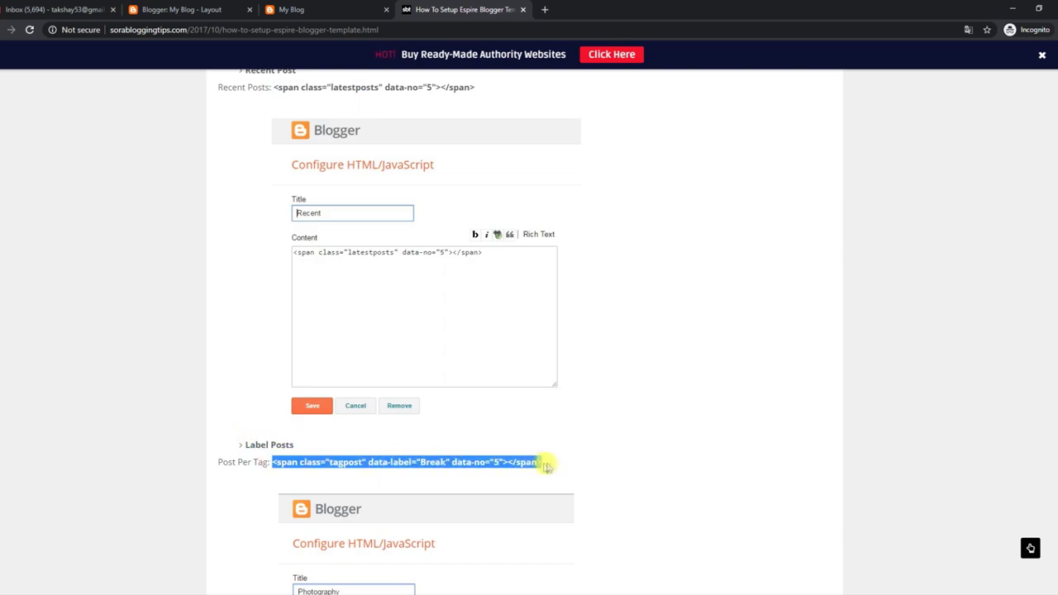
click(429, 464)
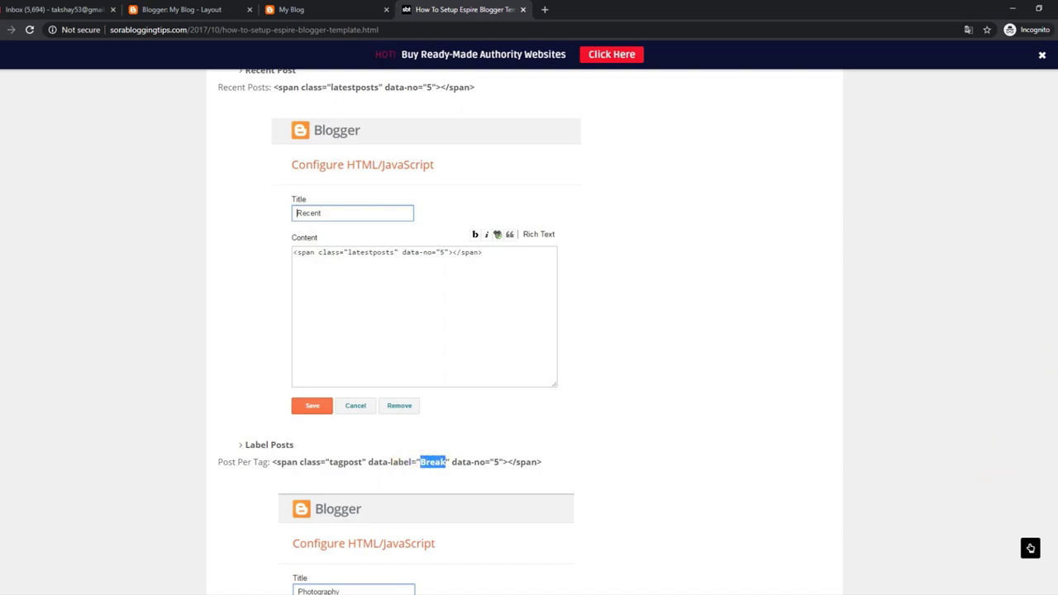
- Read the guide's Social Counter section, covering the site name and URL fields, supported socials and the Configure Link List example
scroll(529, 330, down, 3)
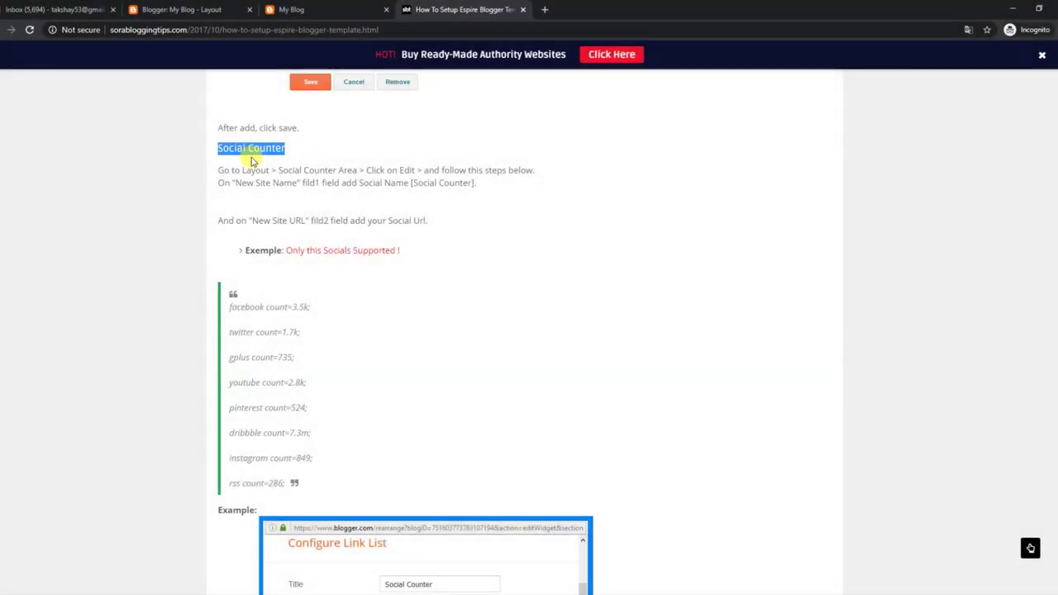
drag(220, 168, 477, 186)
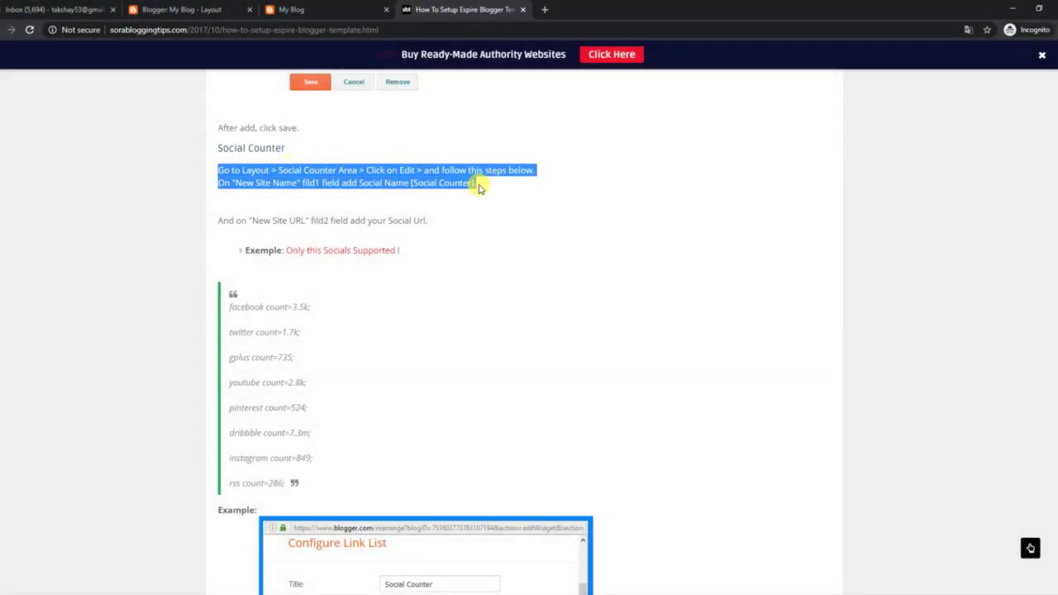
click(218, 216)
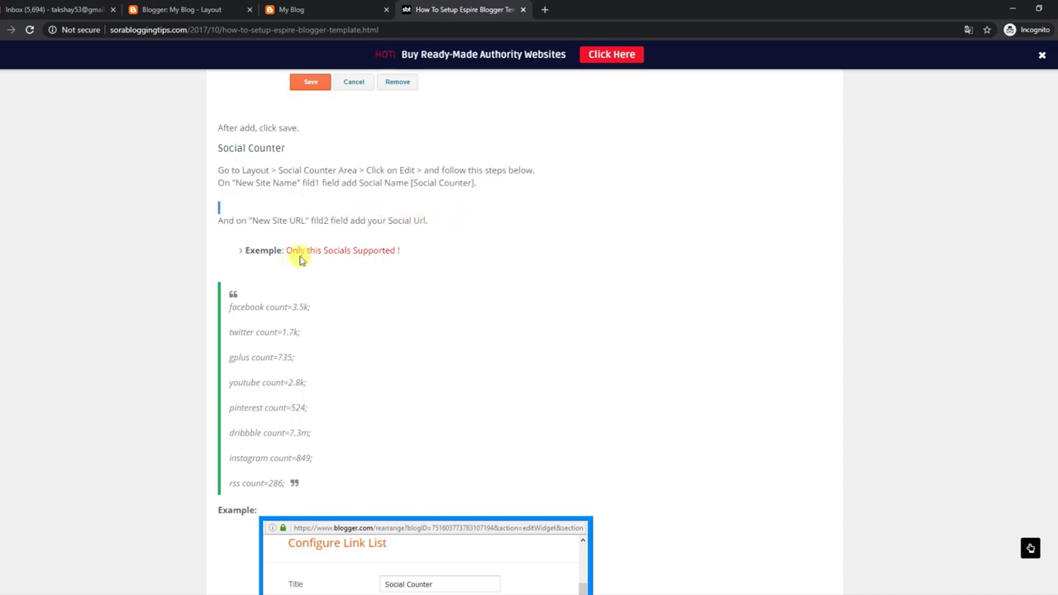
drag(286, 249, 413, 250)
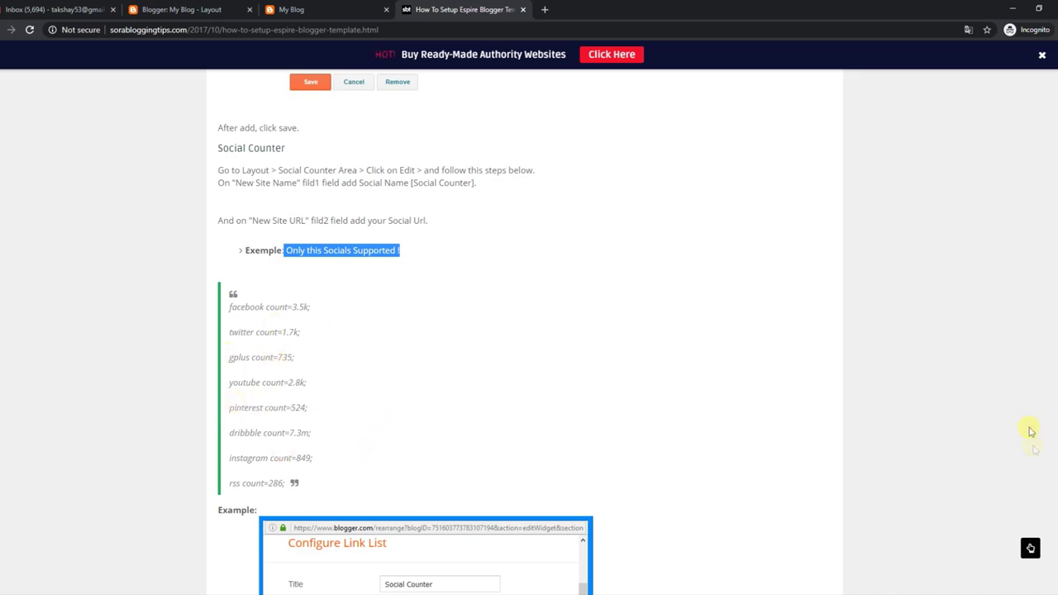
scroll(529, 330, down, 4)
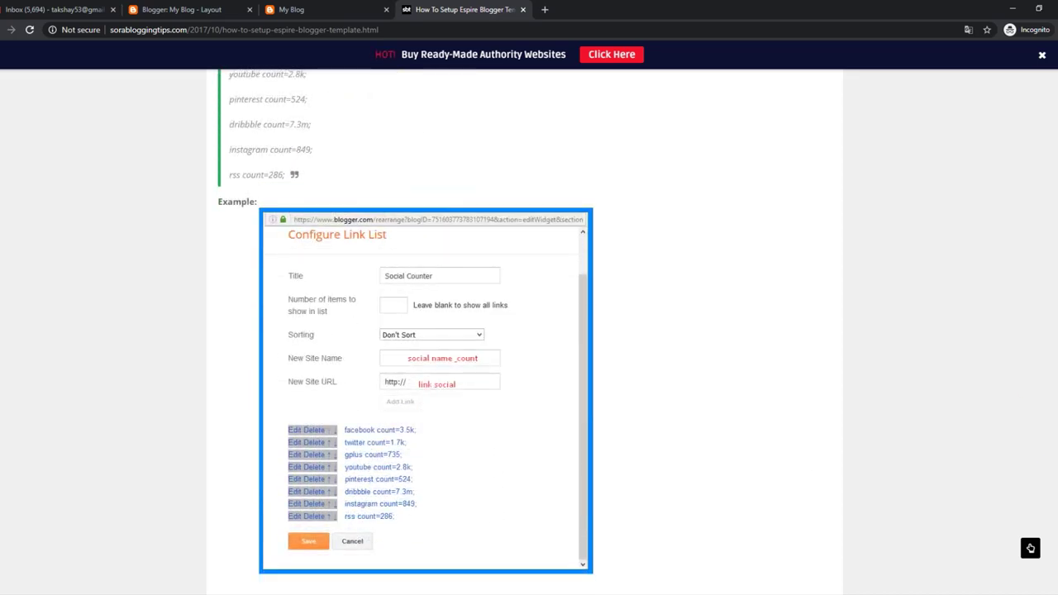
scroll(1030, 548, up, 2)
- Check the Socialize counters on the blog, and save the Socialize gadget from the layout's Social Counter section
click(330, 10)
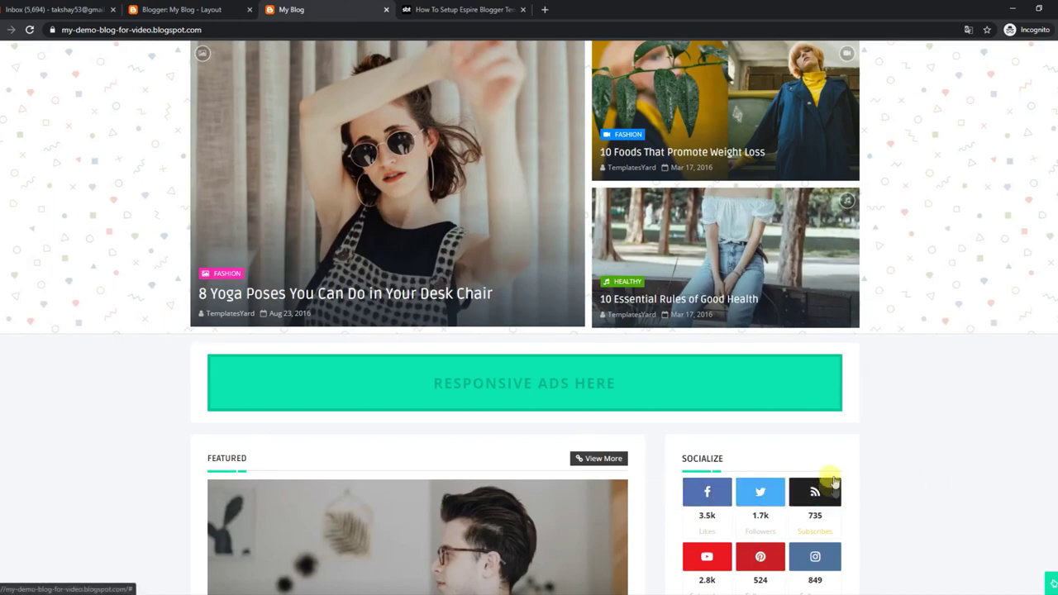
click(150, 16)
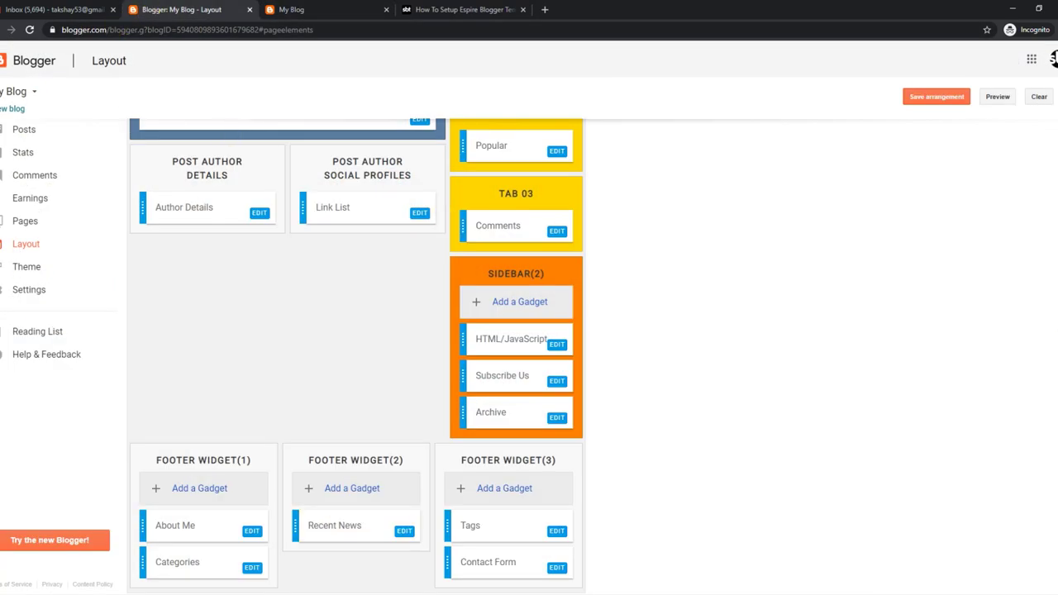
scroll(668, 475, up, 10)
scroll(667, 475, down, 3)
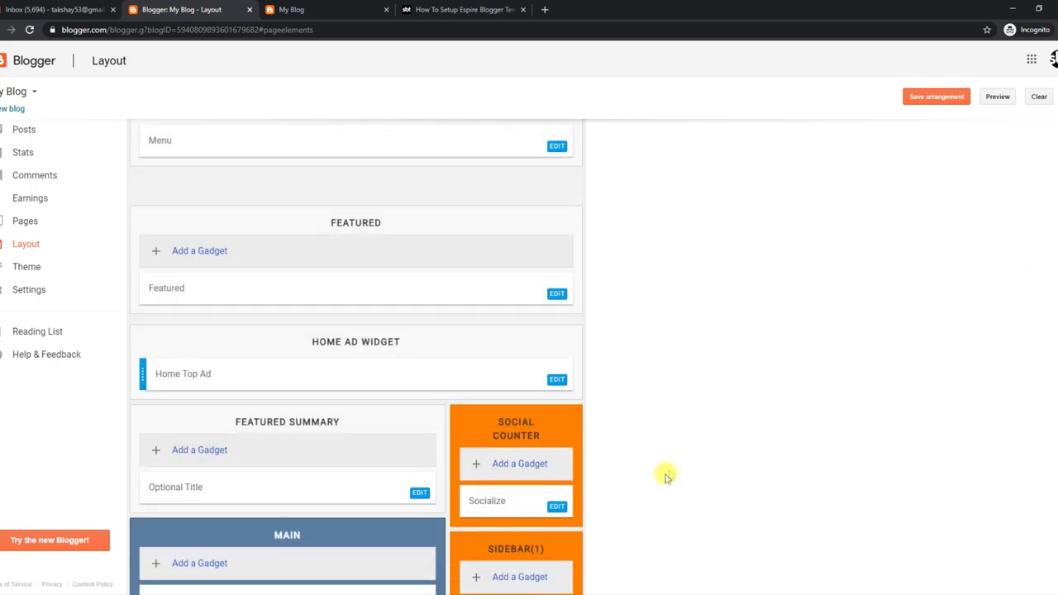
click(555, 506)
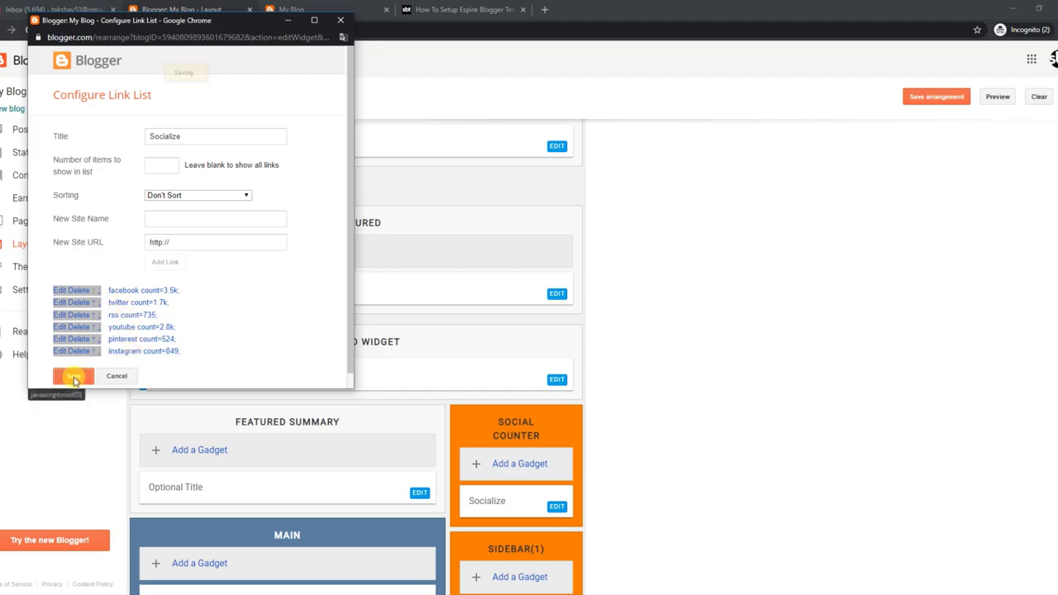
- Read the guide's Comments System section, covering the [blogger], [facebook] and [disqus] options and how they can be combined
click(363, 9)
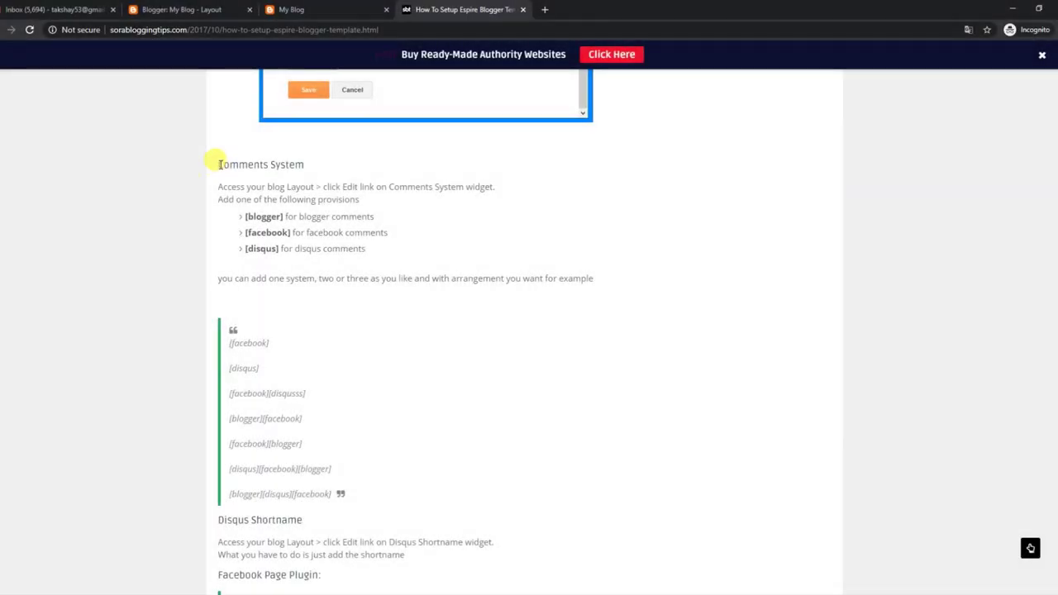
drag(216, 162, 305, 164)
drag(220, 187, 390, 223)
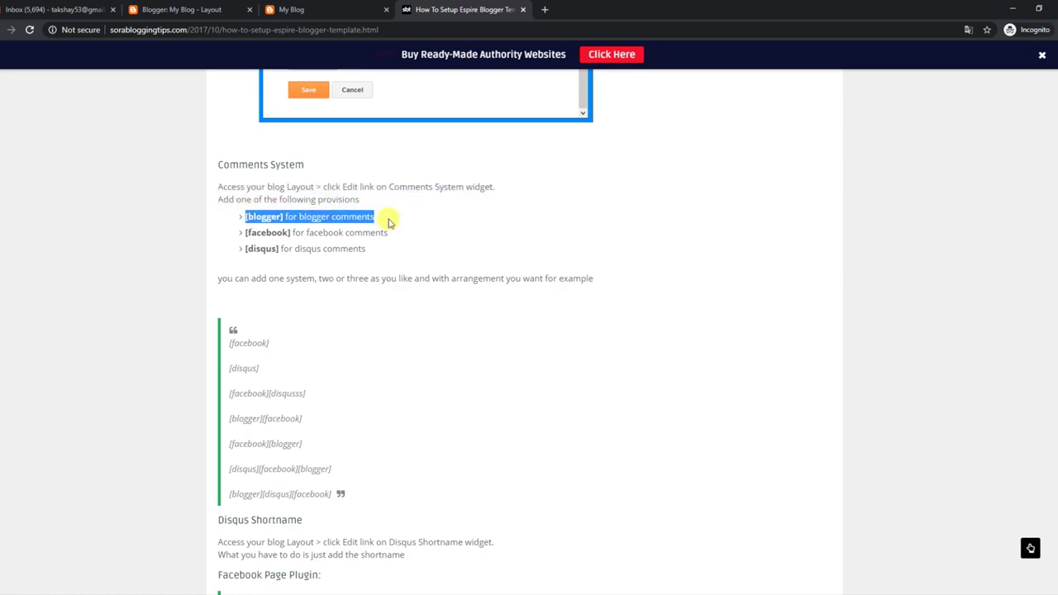
drag(246, 232, 392, 234)
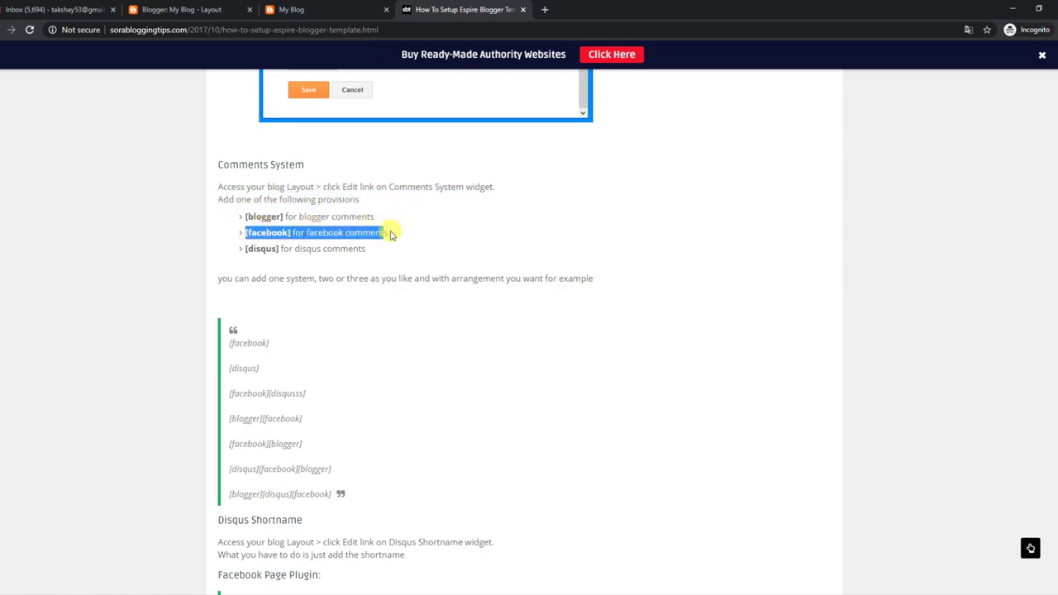
drag(244, 253, 382, 253)
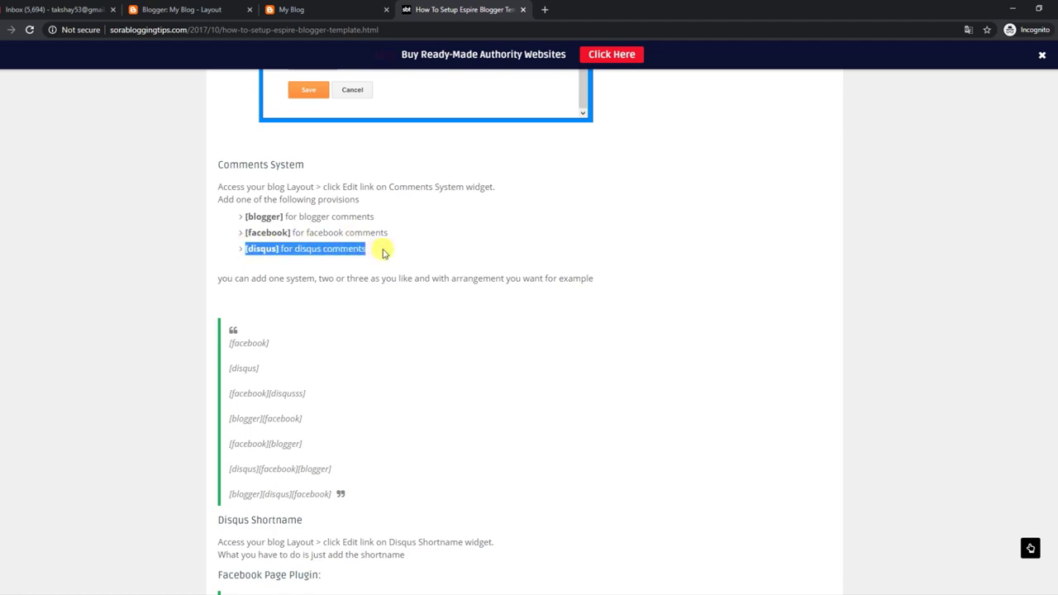
drag(218, 279, 610, 279)
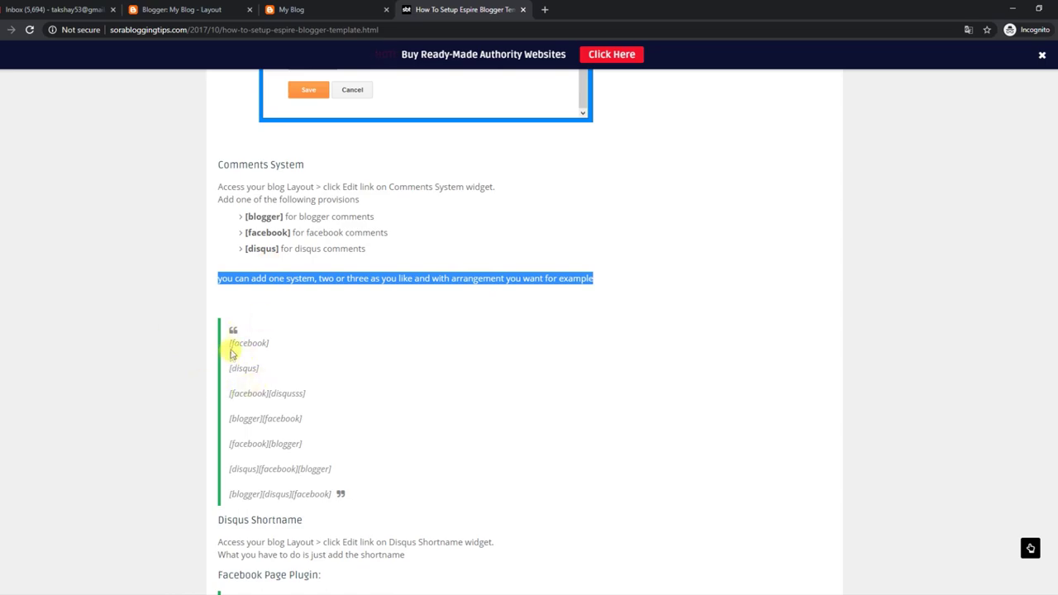
- Read the guide's example comment system arrangements and its Disqus Shortname instructions
drag(230, 342, 269, 342)
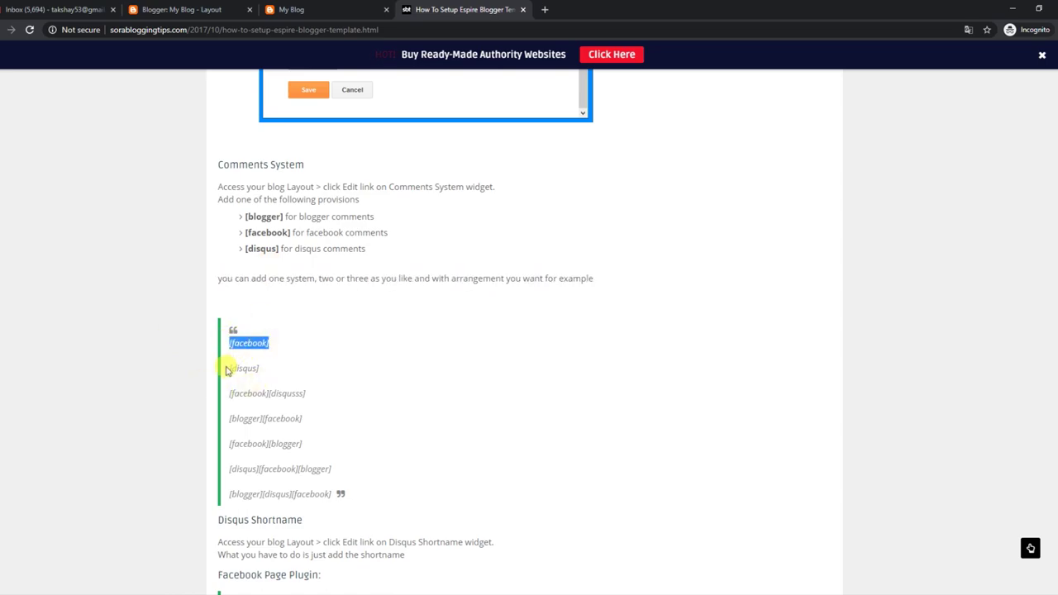
drag(227, 371, 317, 398)
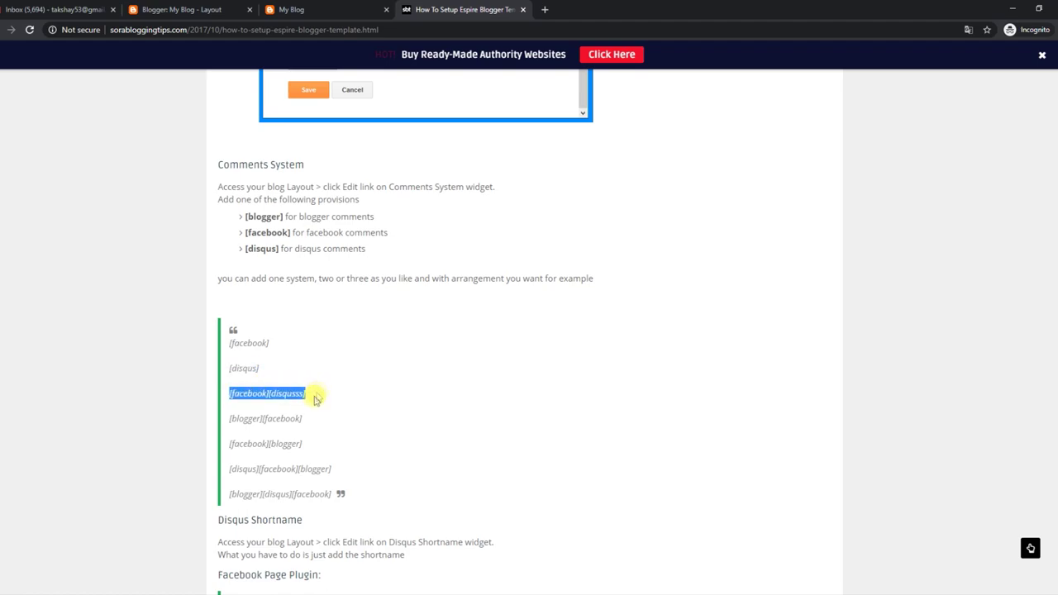
drag(230, 419, 303, 421)
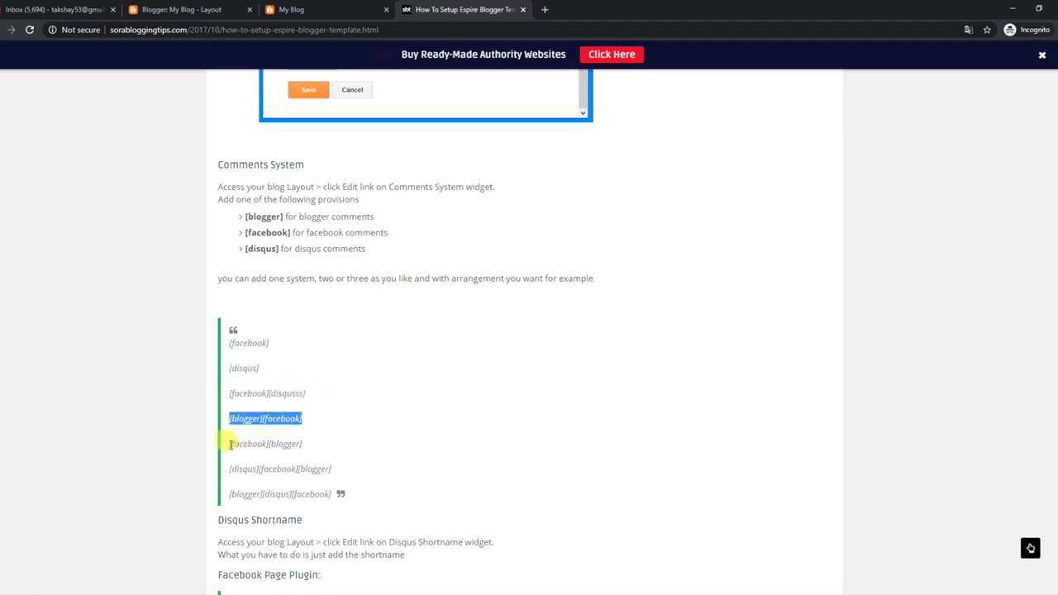
drag(231, 444, 311, 447)
drag(232, 468, 375, 474)
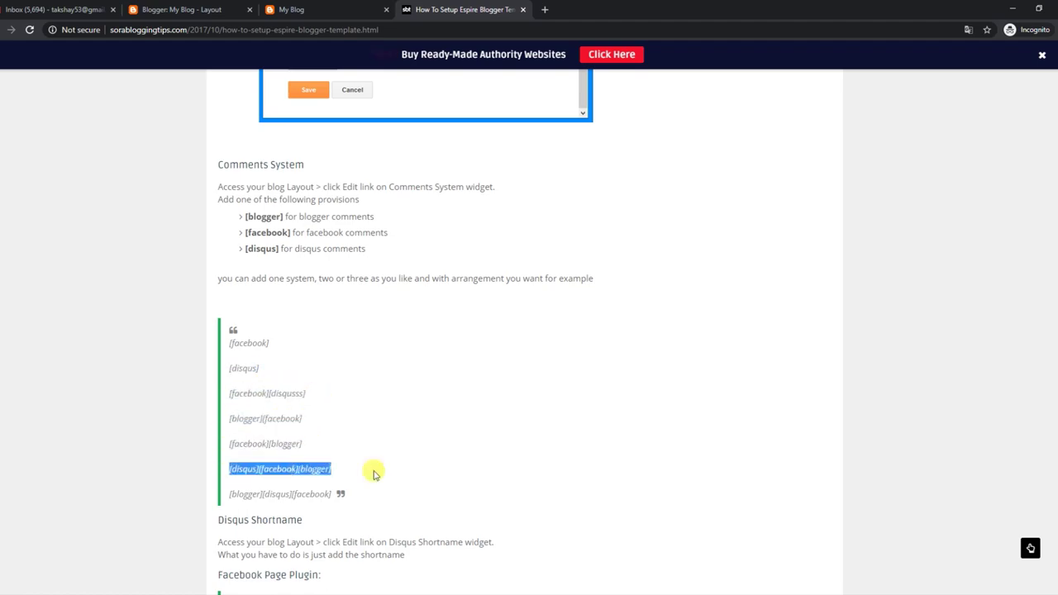
drag(230, 493, 350, 493)
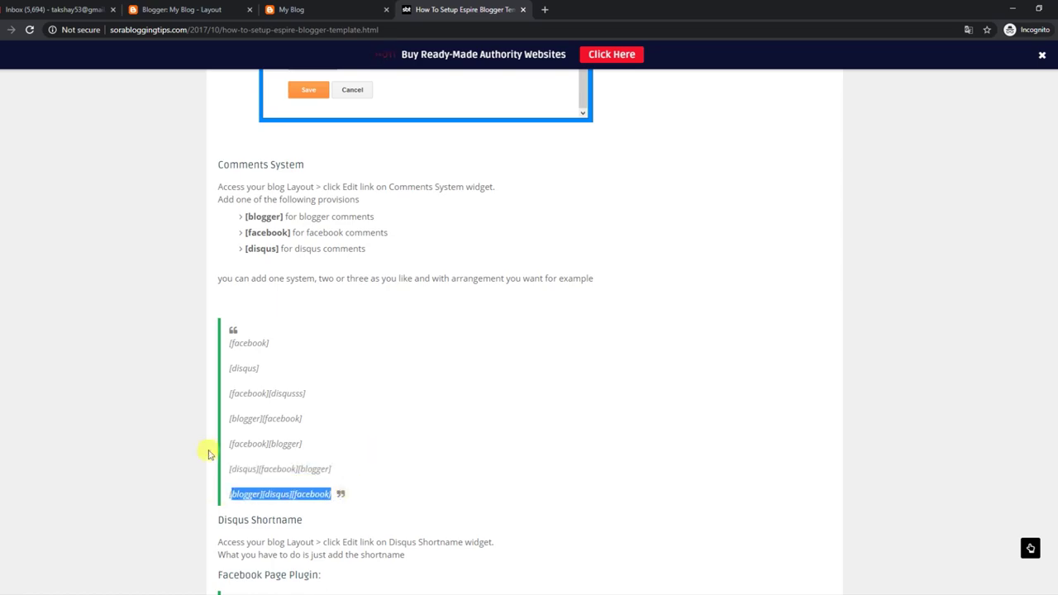
drag(221, 520, 339, 519)
drag(221, 541, 407, 560)
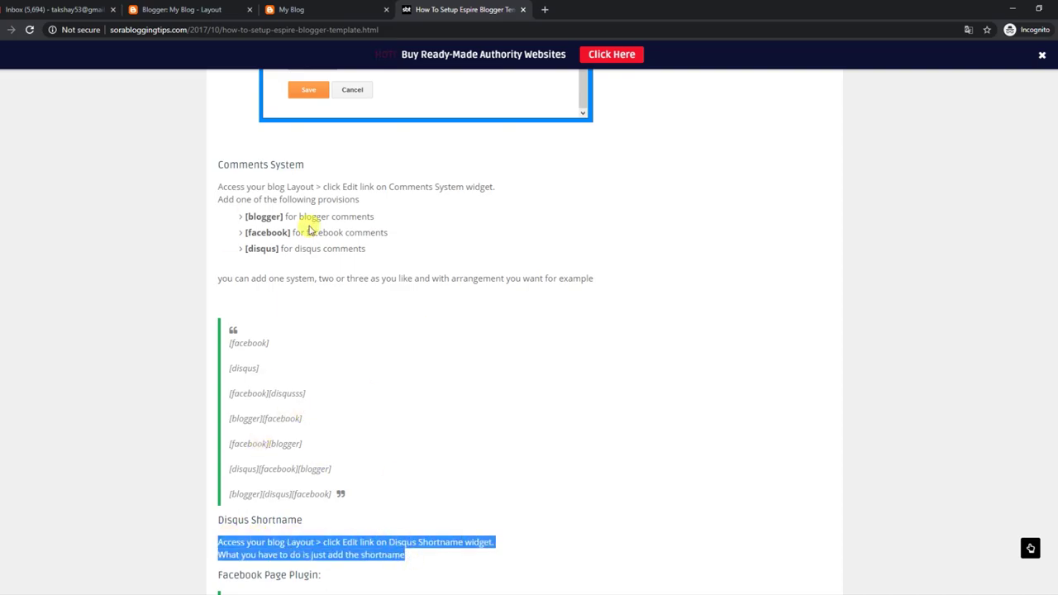
- Open the Comments system gadget in the layout's Main section, review its [blogger][disqus][facebook] content, and save it
click(351, 9)
click(207, 9)
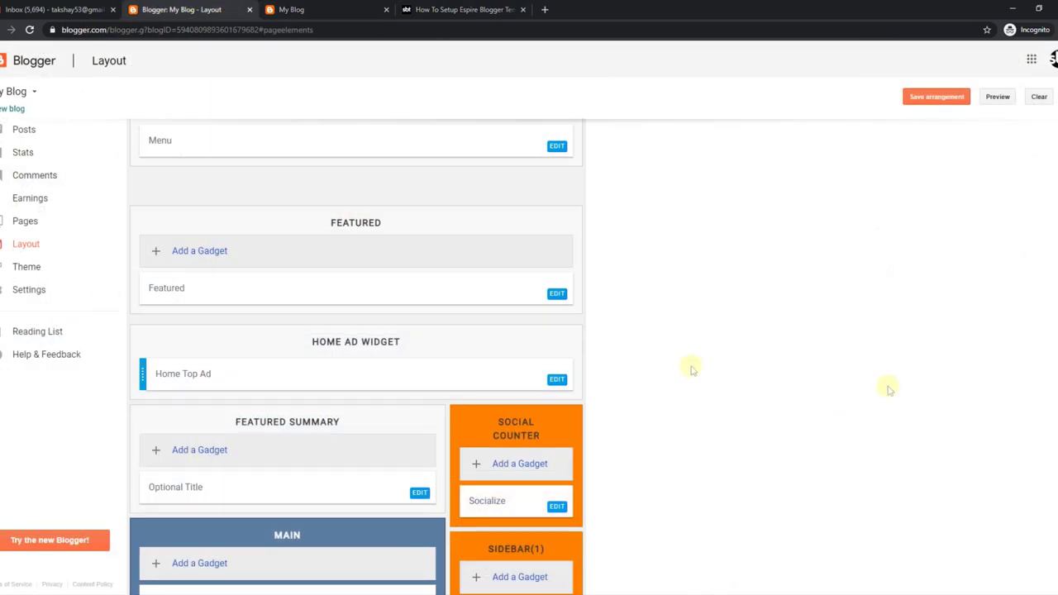
scroll(356, 357, down, 5)
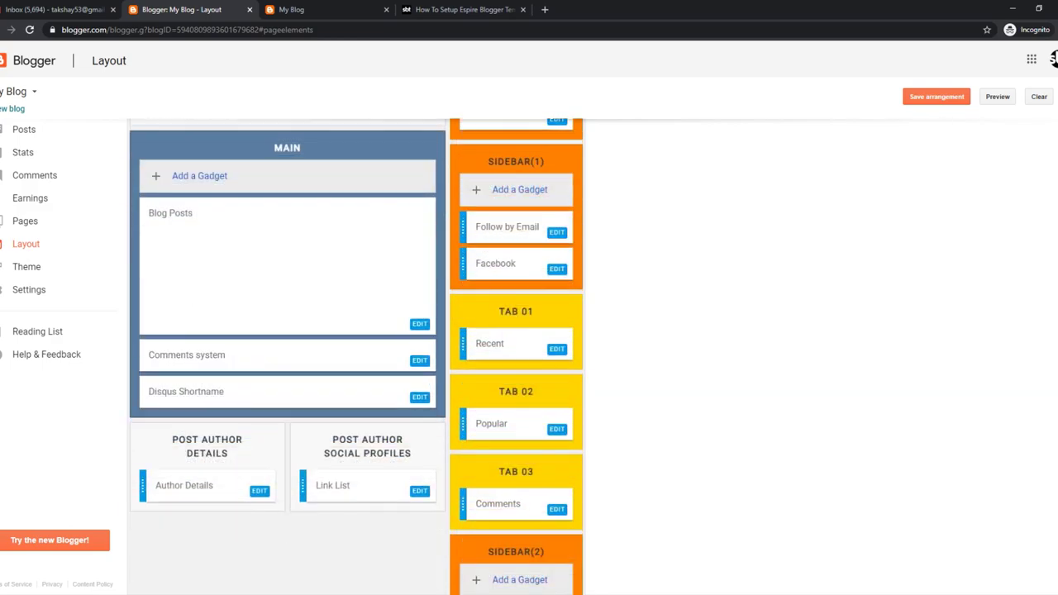
click(419, 360)
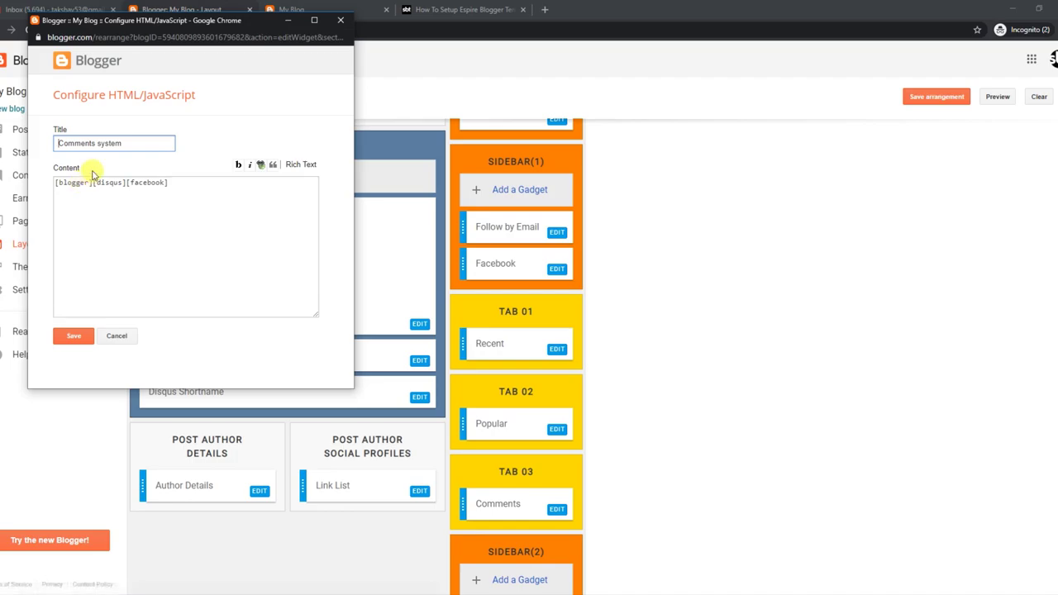
drag(93, 182, 118, 183)
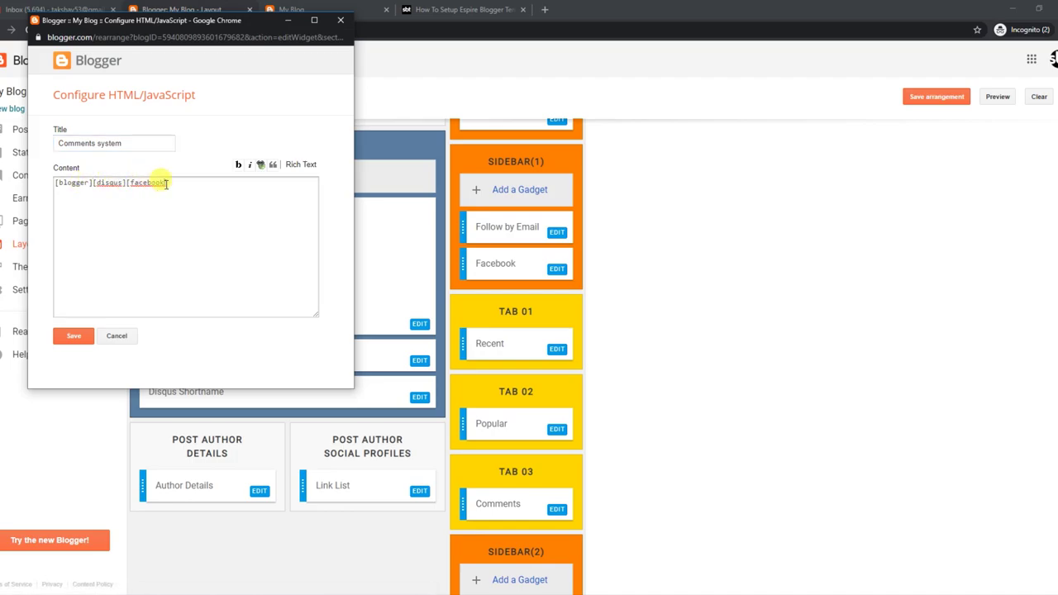
key(ctrl+a)
click(85, 336)
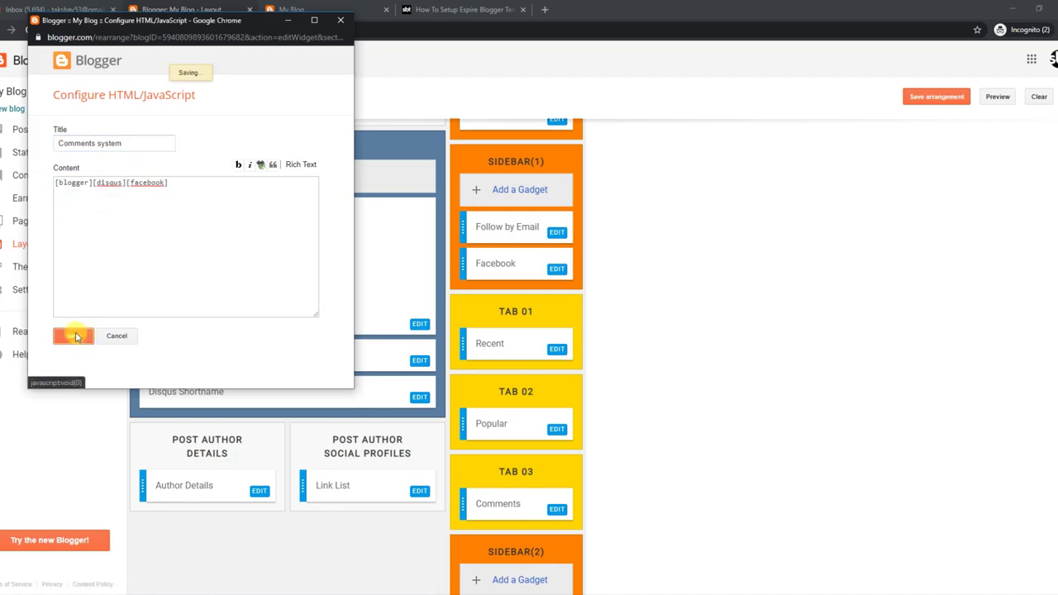
- View the shortname content of the Disqus Shortname gadget in the layout's Main section, and close it without saving
click(419, 398)
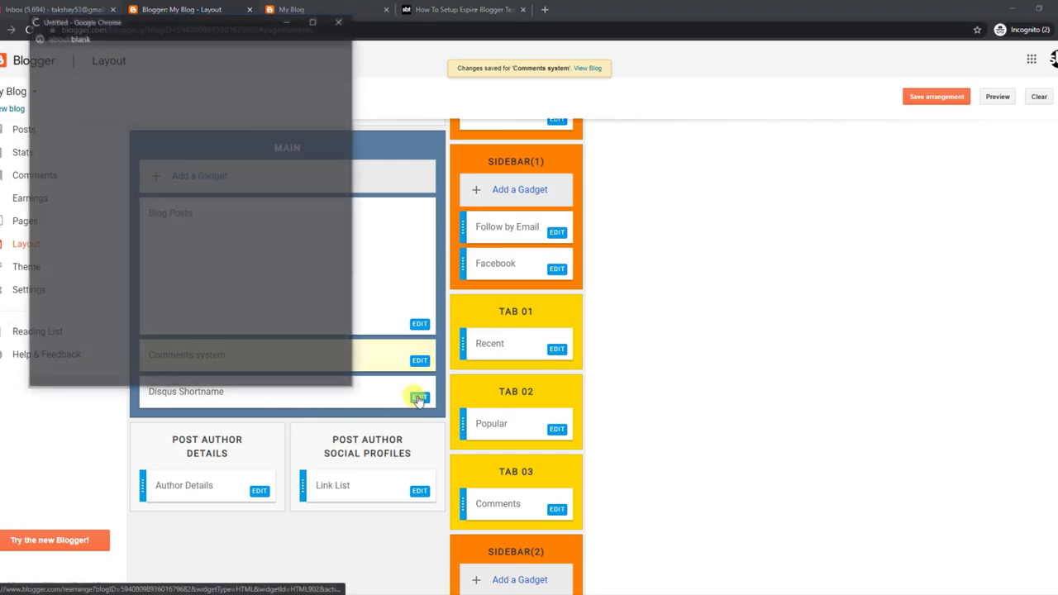
drag(80, 181, 36, 189)
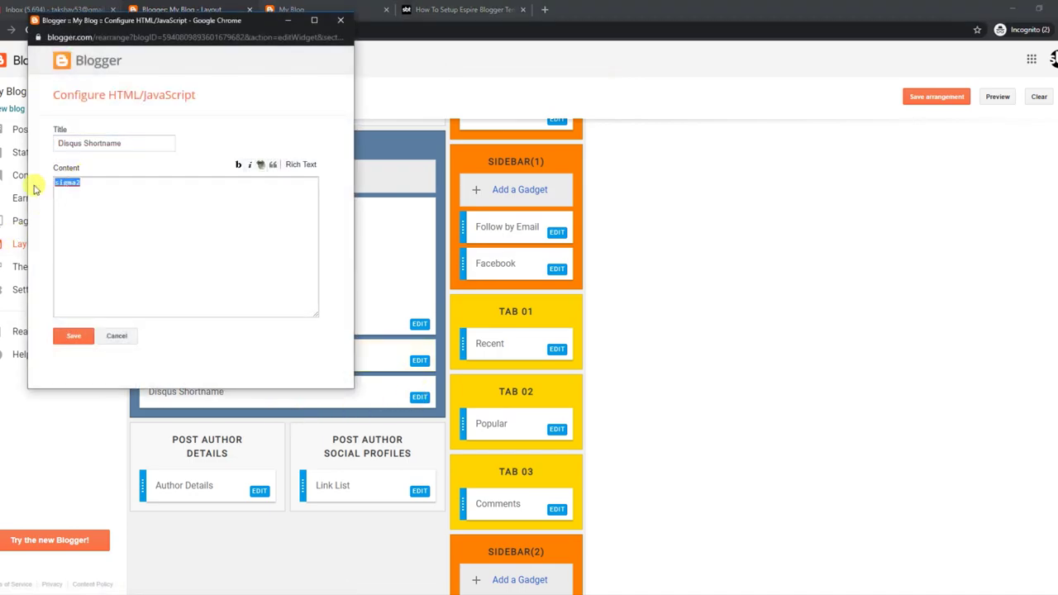
click(339, 20)
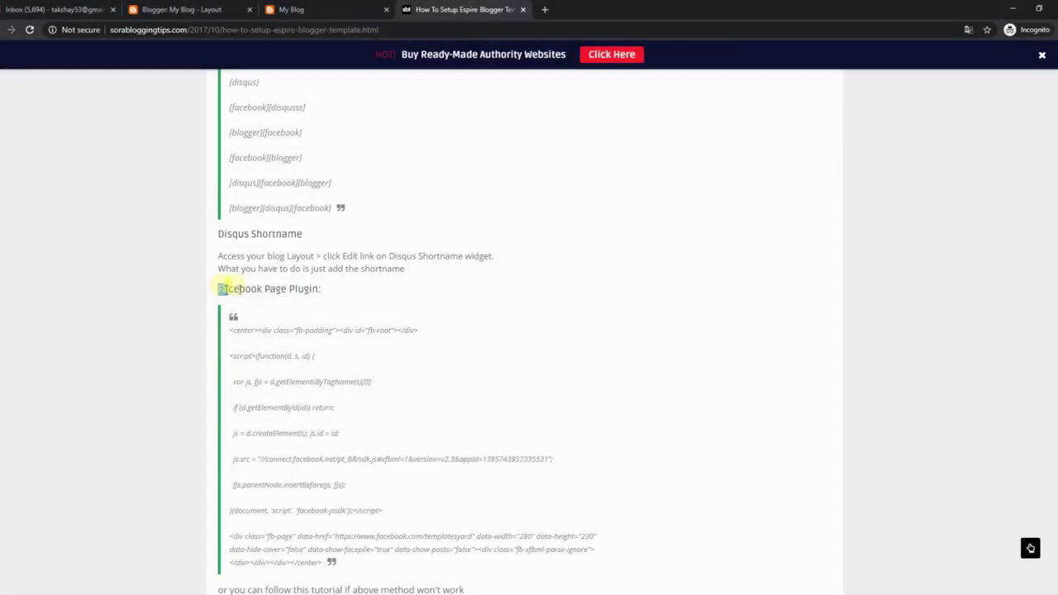
- Copy the complete Facebook Page Plugin code from the setup guide
drag(220, 288, 321, 288)
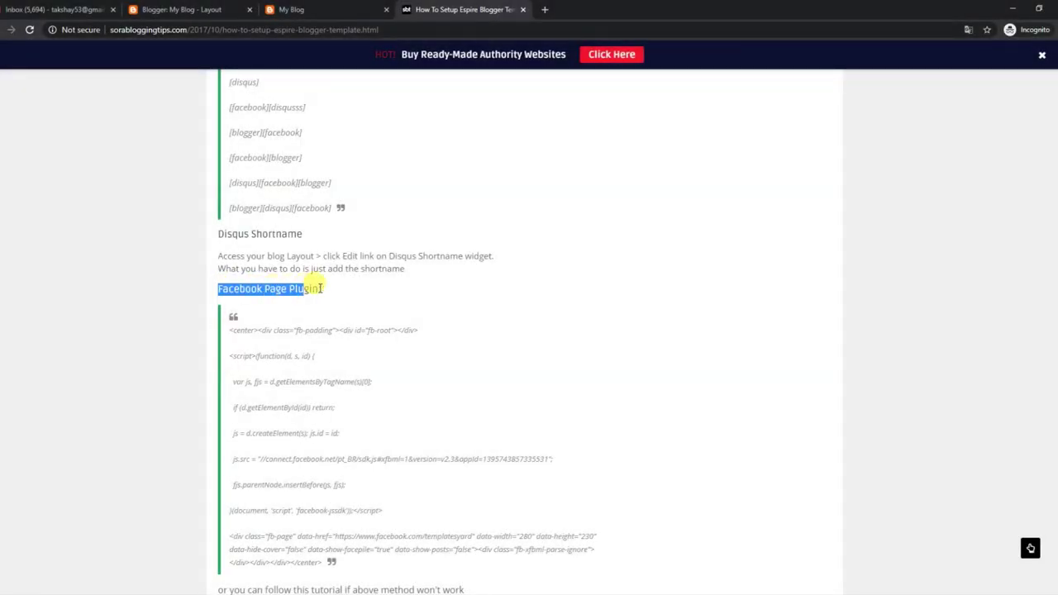
drag(230, 330, 363, 566)
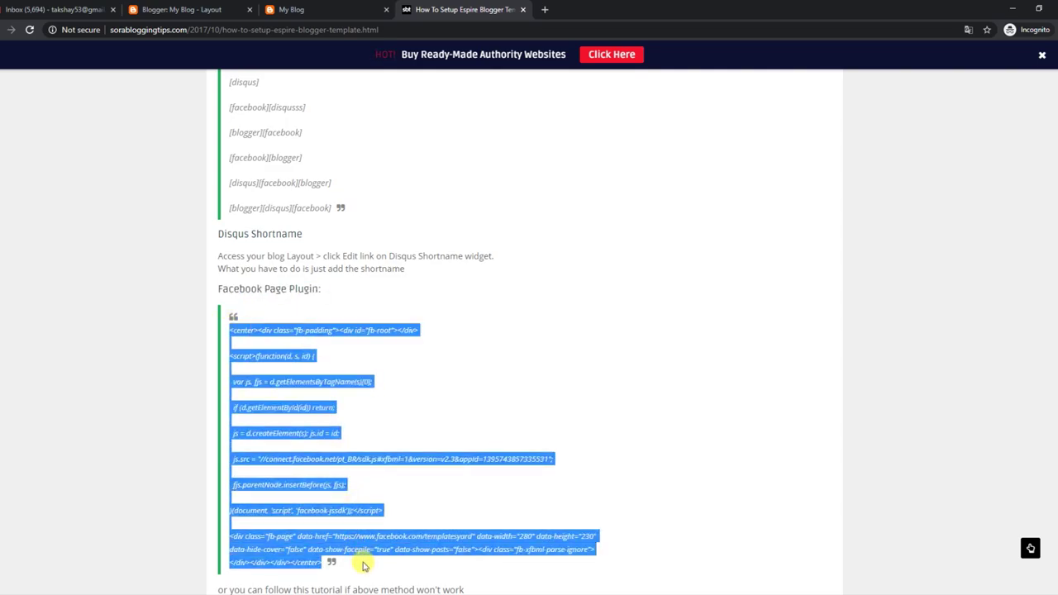
right_click(294, 380)
click(314, 388)
- Check the Facebook box on the blog, review the page username in the layout's Sidebar(1) Facebook gadget code, and save the gadget
click(293, 9)
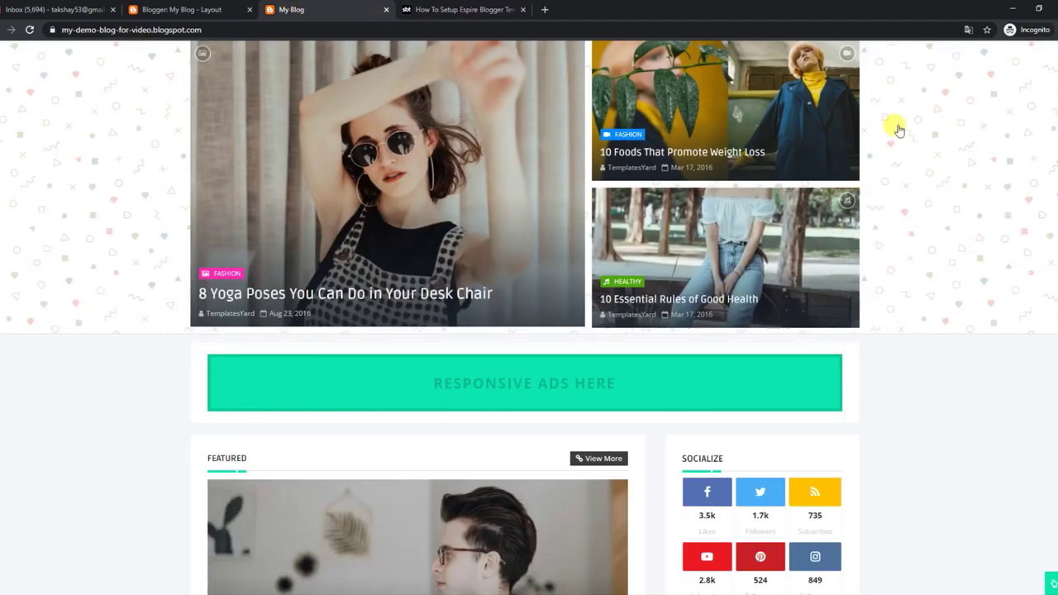
scroll(900, 131, down, 5)
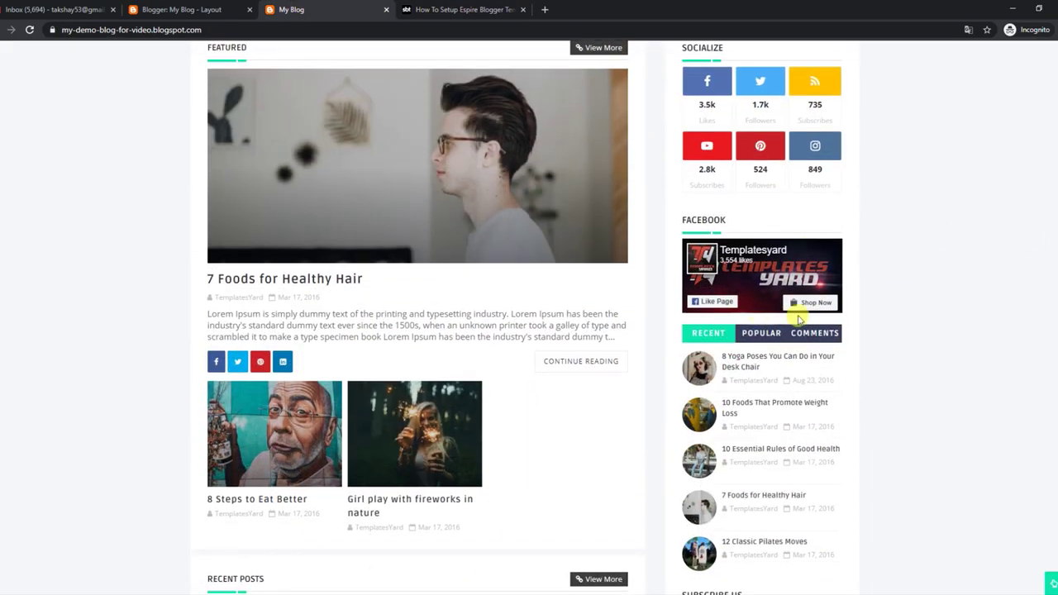
click(180, 9)
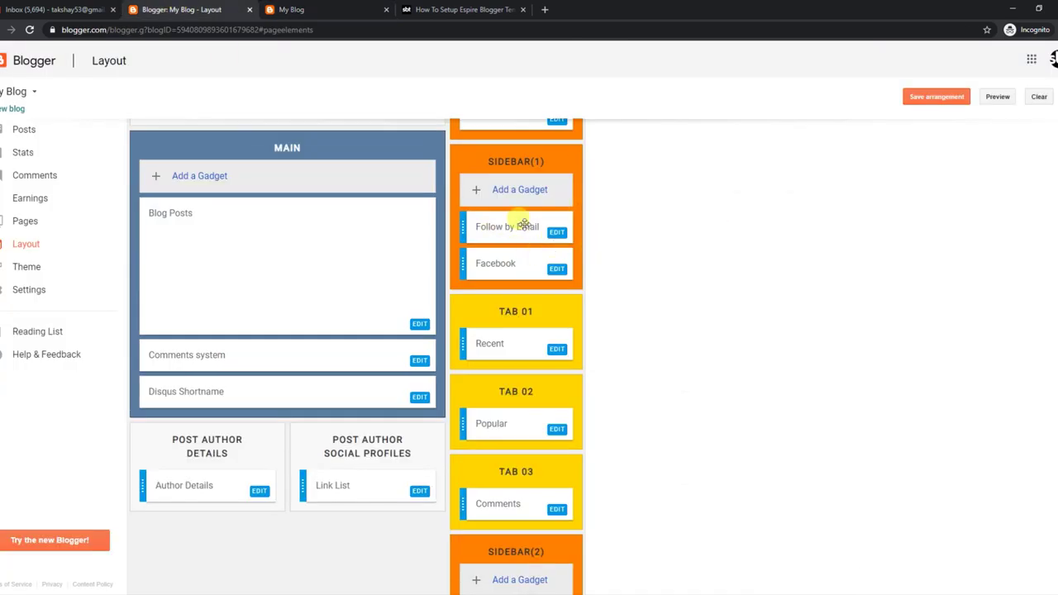
click(559, 269)
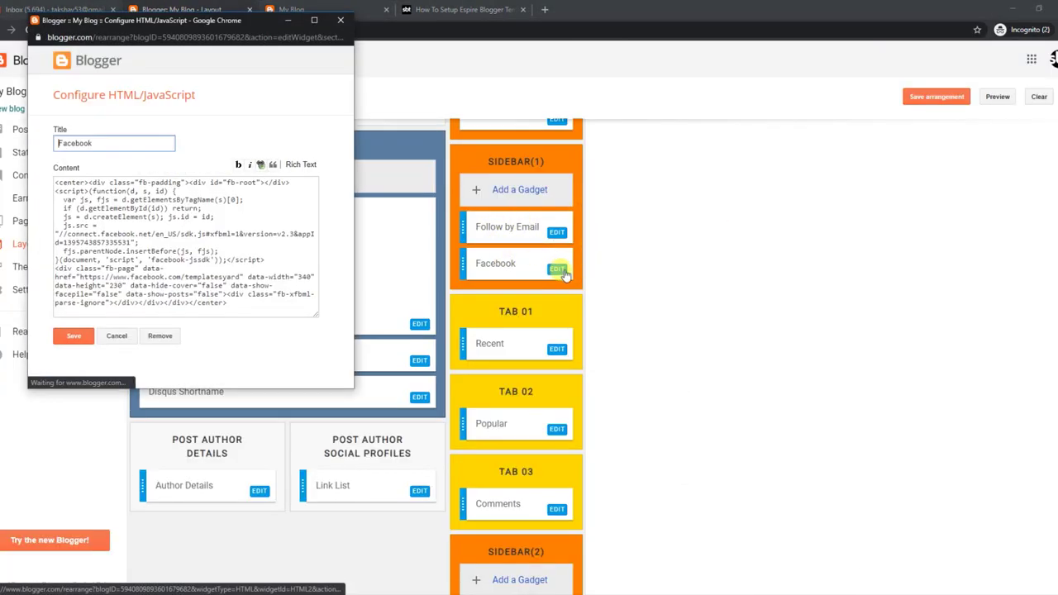
drag(228, 304, 63, 163)
click(186, 278)
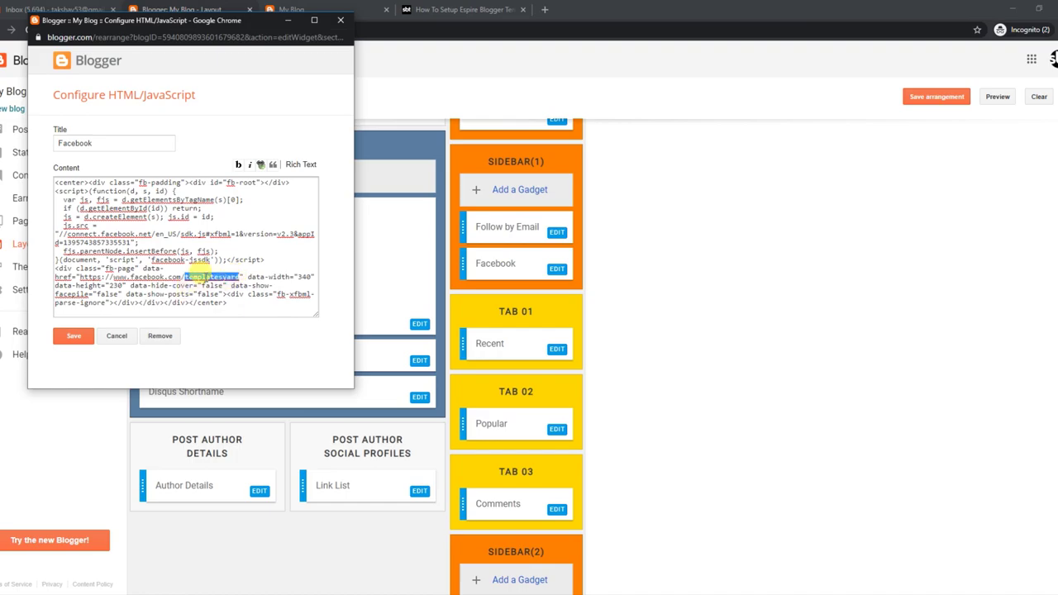
click(72, 334)
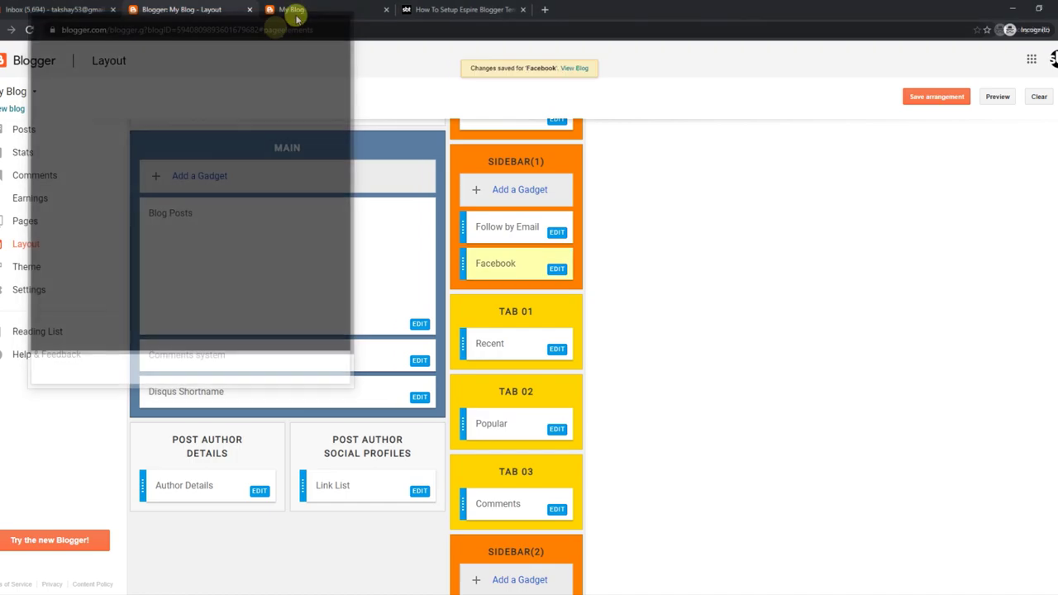
- Read the guide's Author Profile Details section, covering the HTML/JavaScript gadget for the Post Author Details section
click(312, 8)
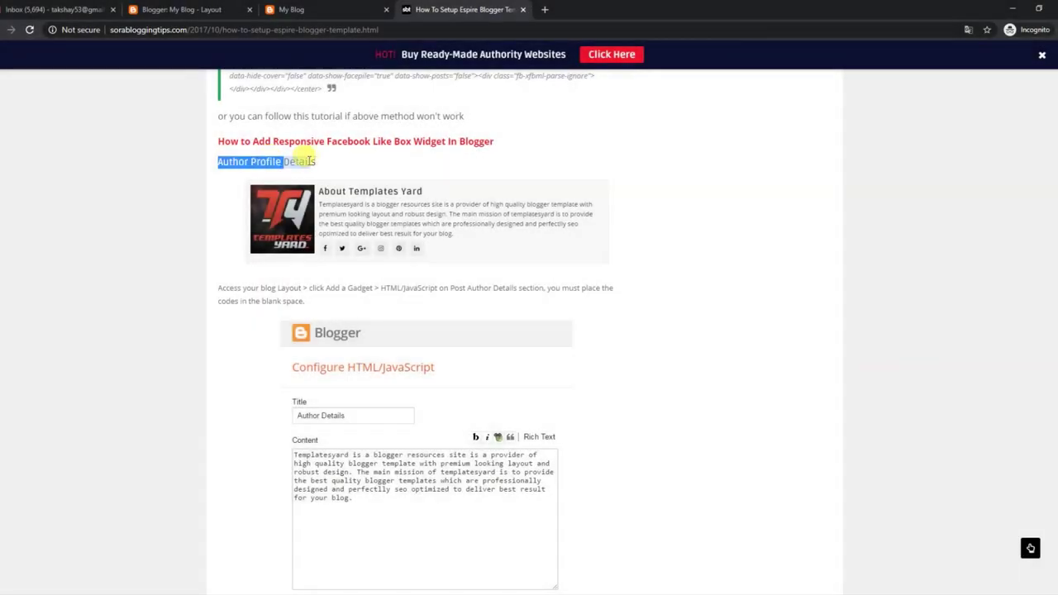
drag(304, 157, 334, 180)
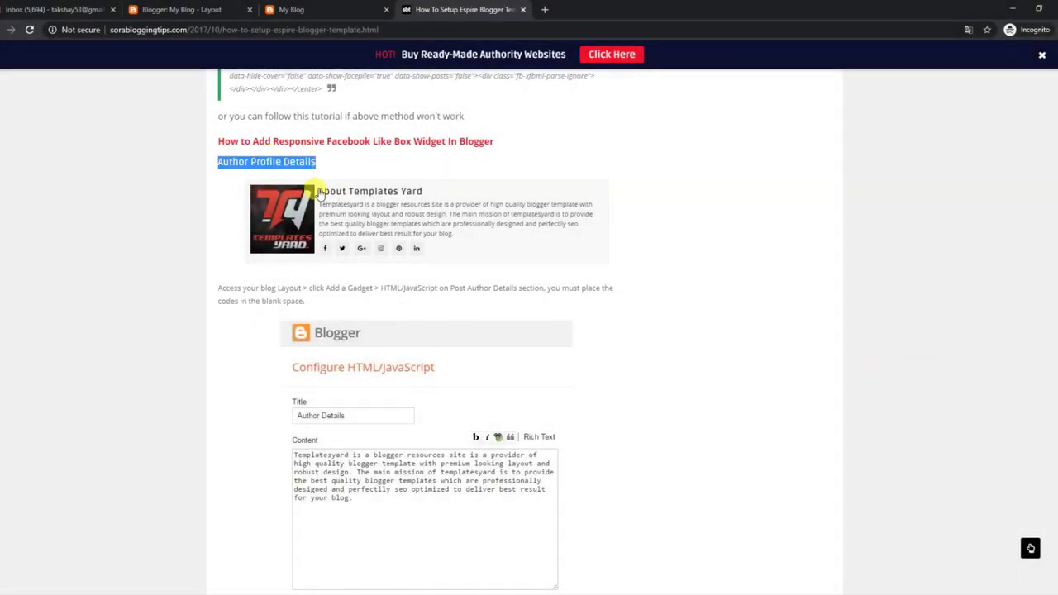
drag(222, 286, 326, 313)
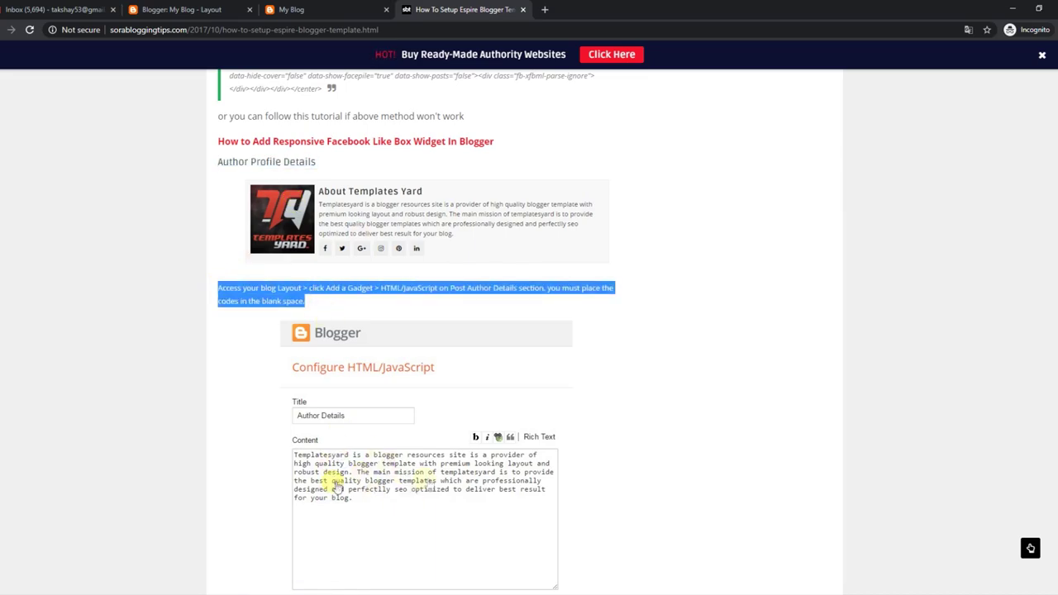
- Open the Author Details gadget in the layout's Post Author Details section, review its description text, and save it
click(281, 9)
click(202, 9)
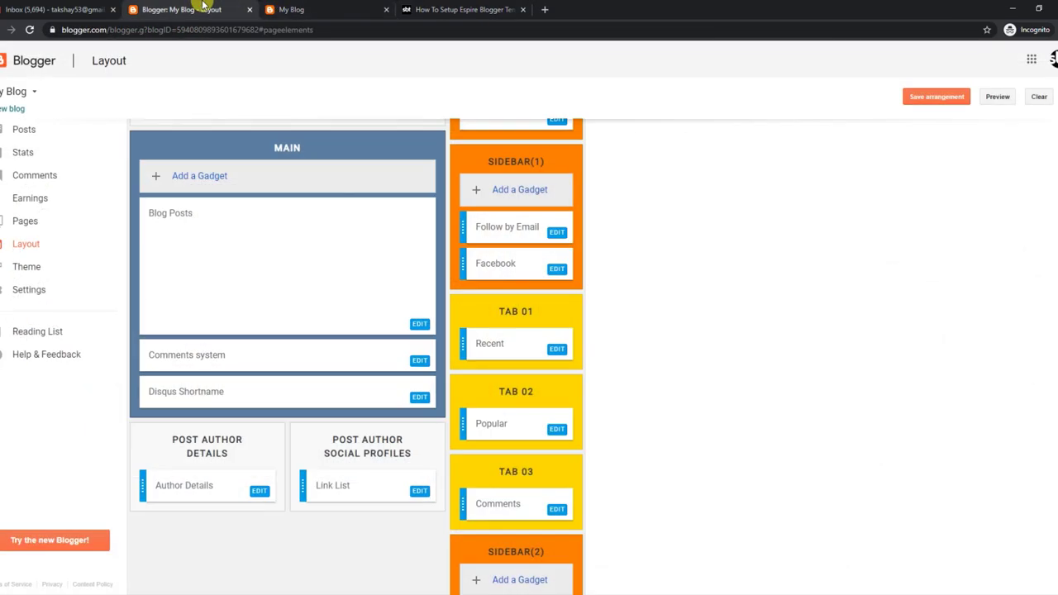
click(258, 491)
drag(209, 217, 51, 181)
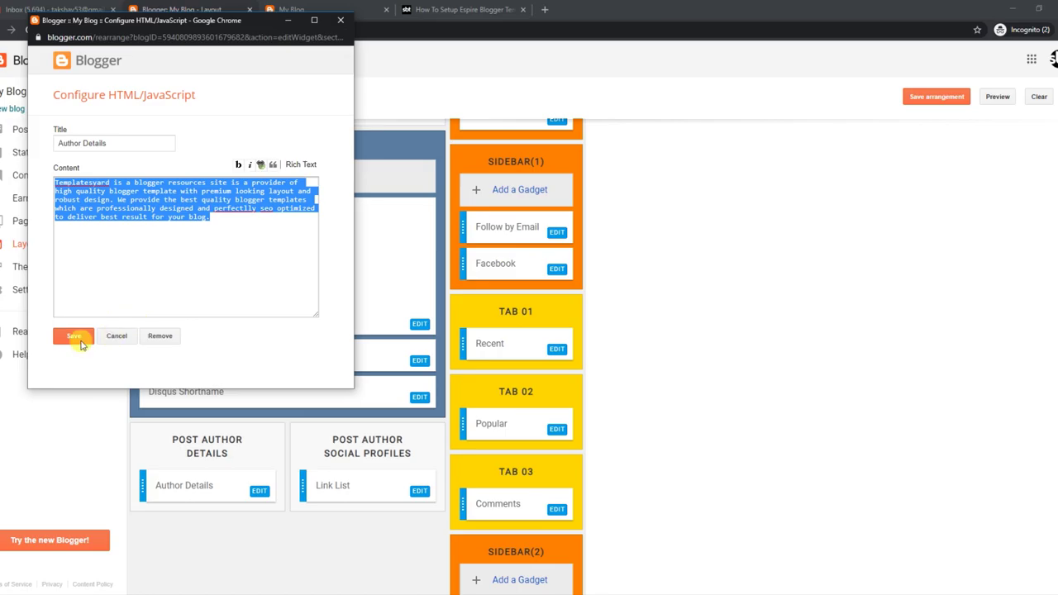
click(81, 344)
- Read the guide's Author Social Widget section, covering the New Site Name field and the Font Awesome icons note
click(314, 9)
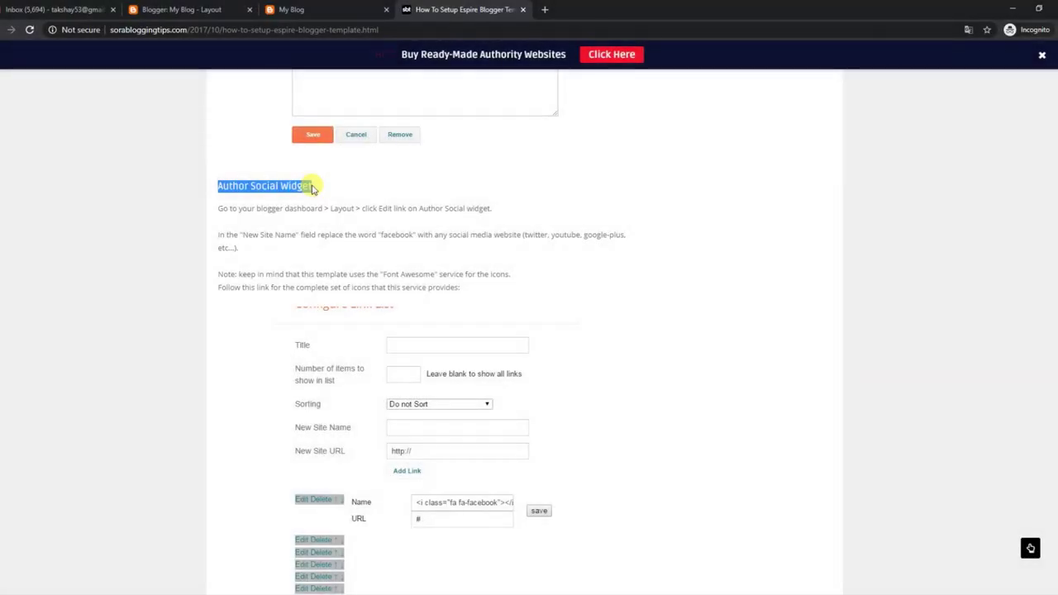
drag(217, 211, 500, 208)
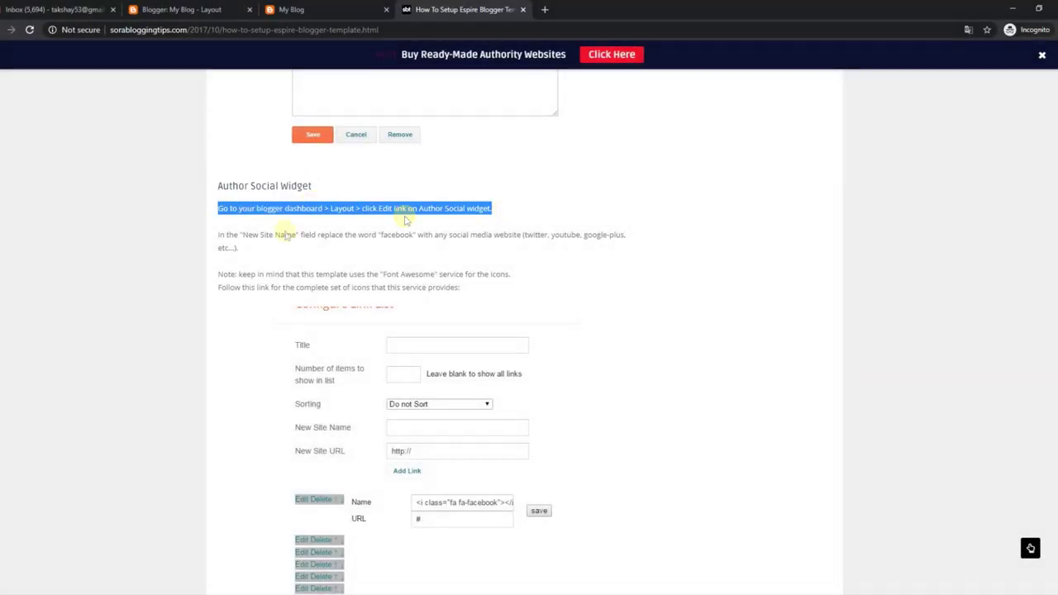
drag(219, 237, 272, 249)
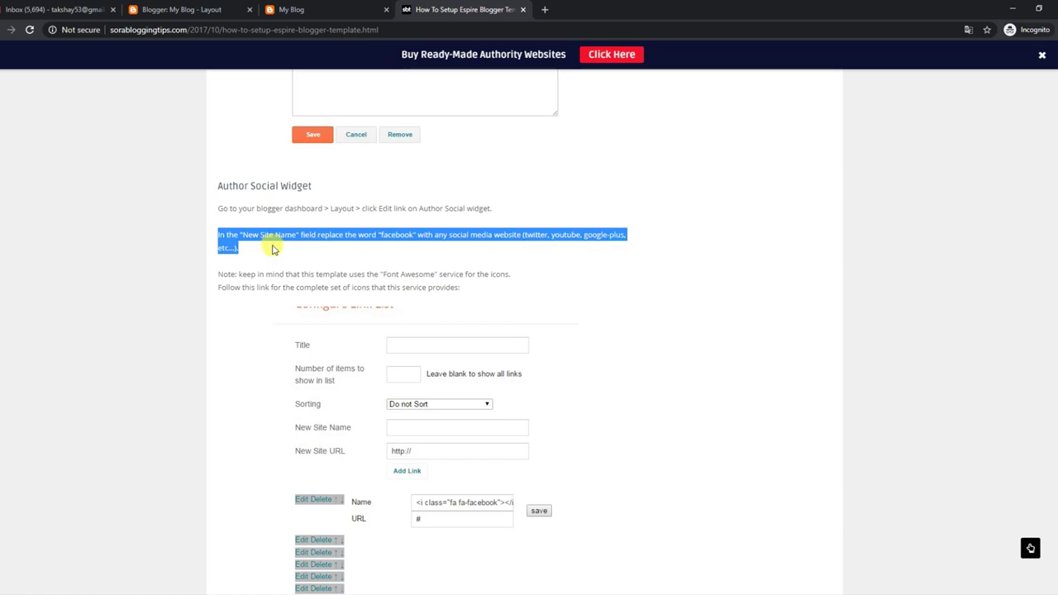
drag(221, 273, 476, 290)
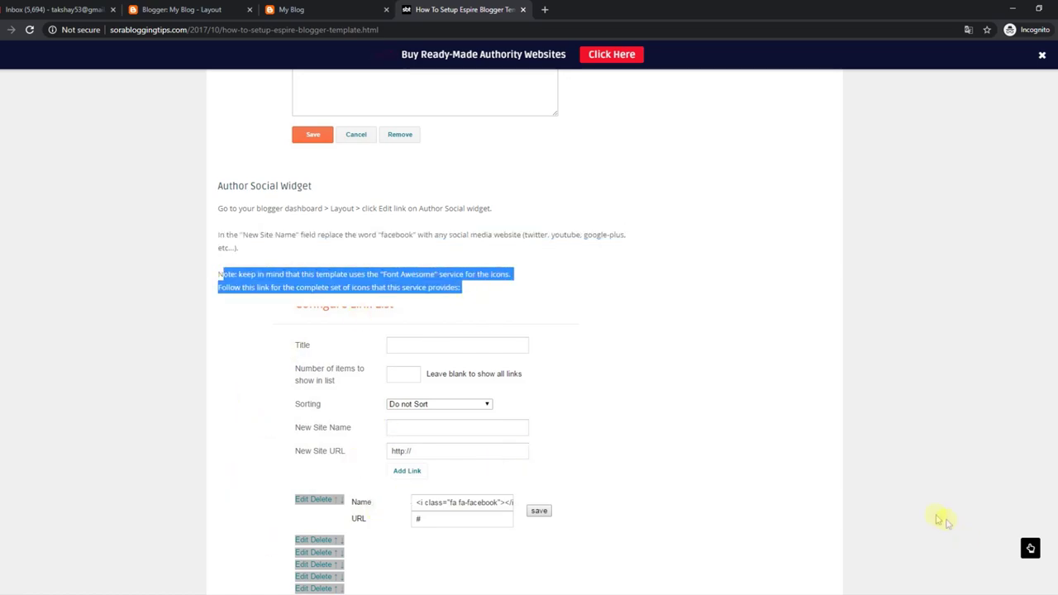
- Open the blog post "7 Foods for Healthy Hair" and examine the author box and its social icons below the article
click(285, 9)
scroll(529, 314, down, 4)
scroll(392, 358, down, 2)
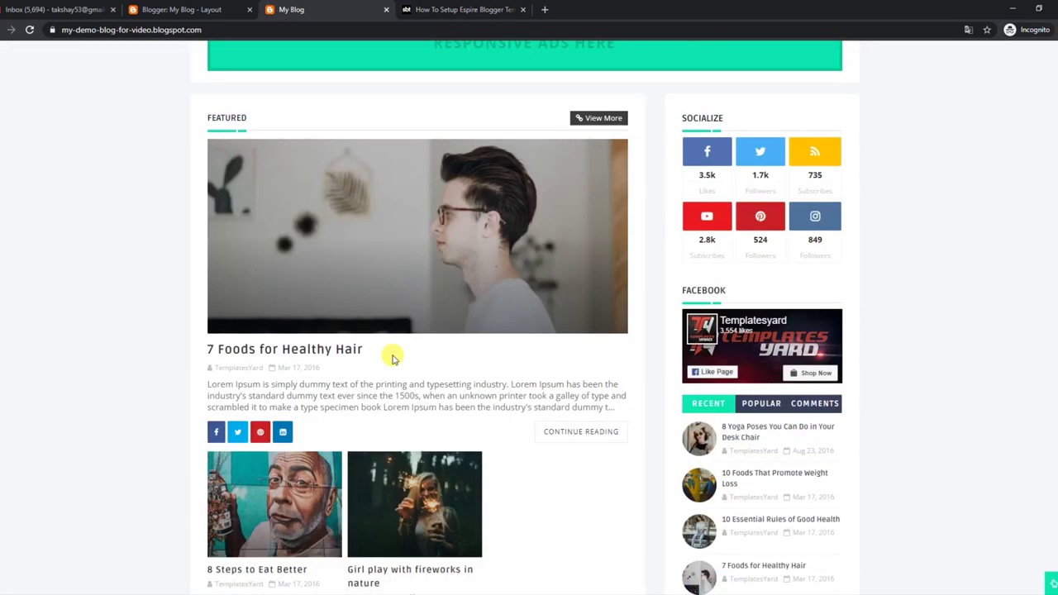
click(263, 355)
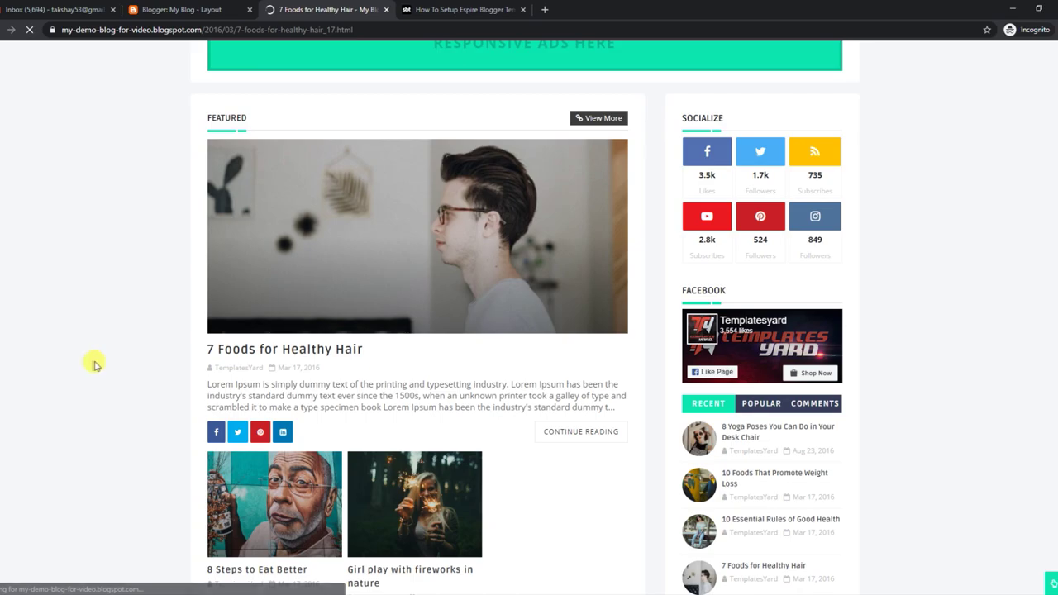
scroll(91, 364, down, 10)
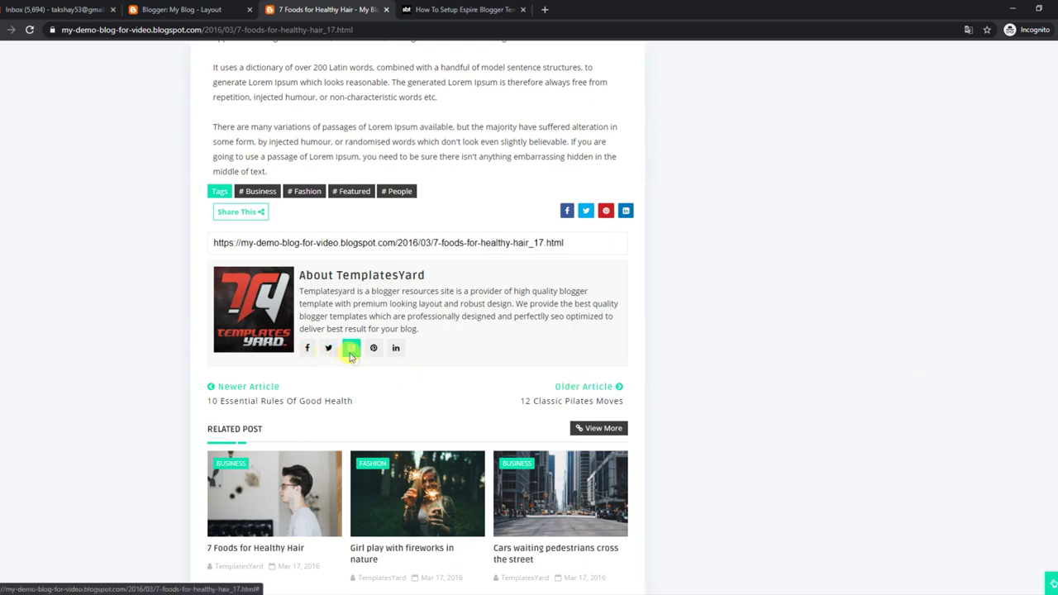
- View the first link's name and URL in the Post Author Social Profiles Link List gadget, and close it without saving
click(198, 9)
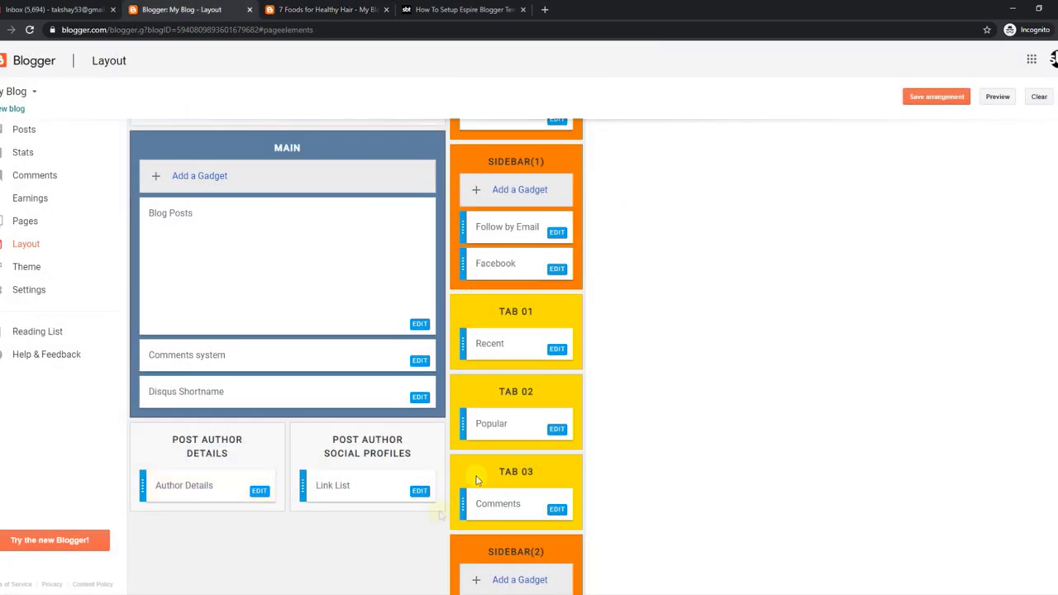
click(419, 491)
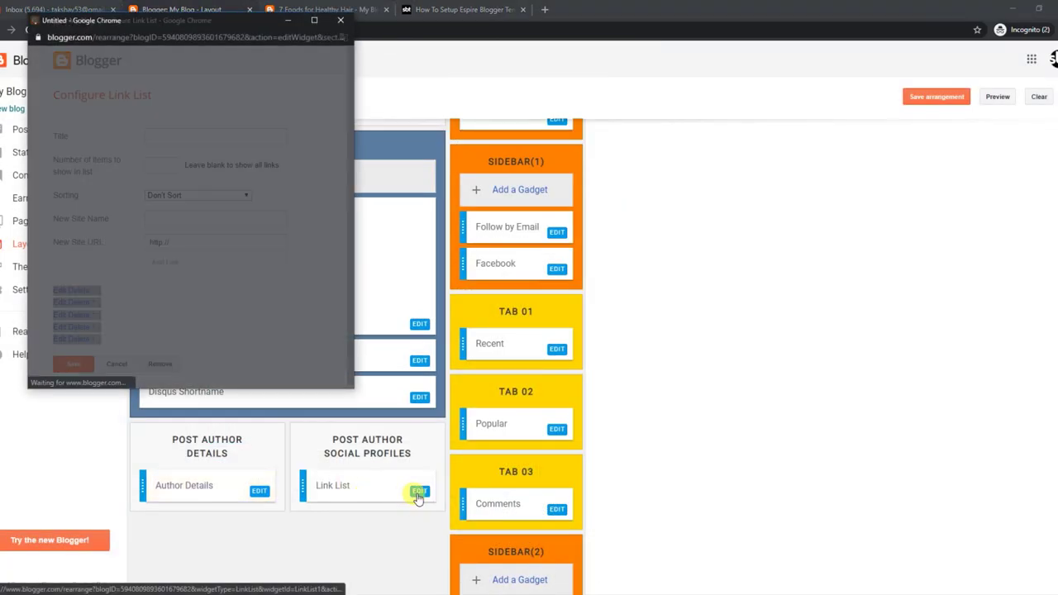
click(59, 290)
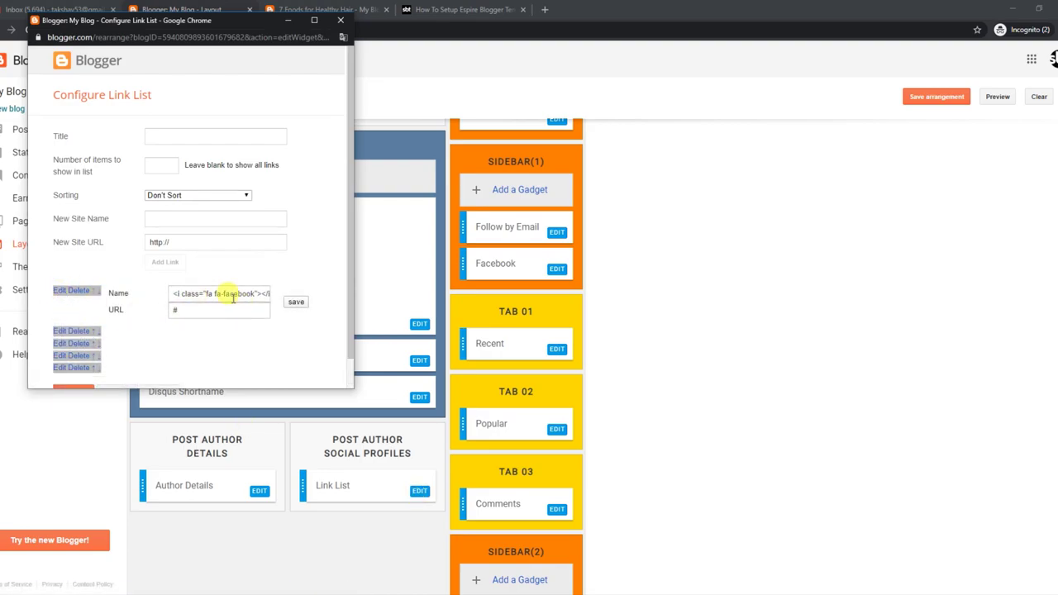
click(340, 20)
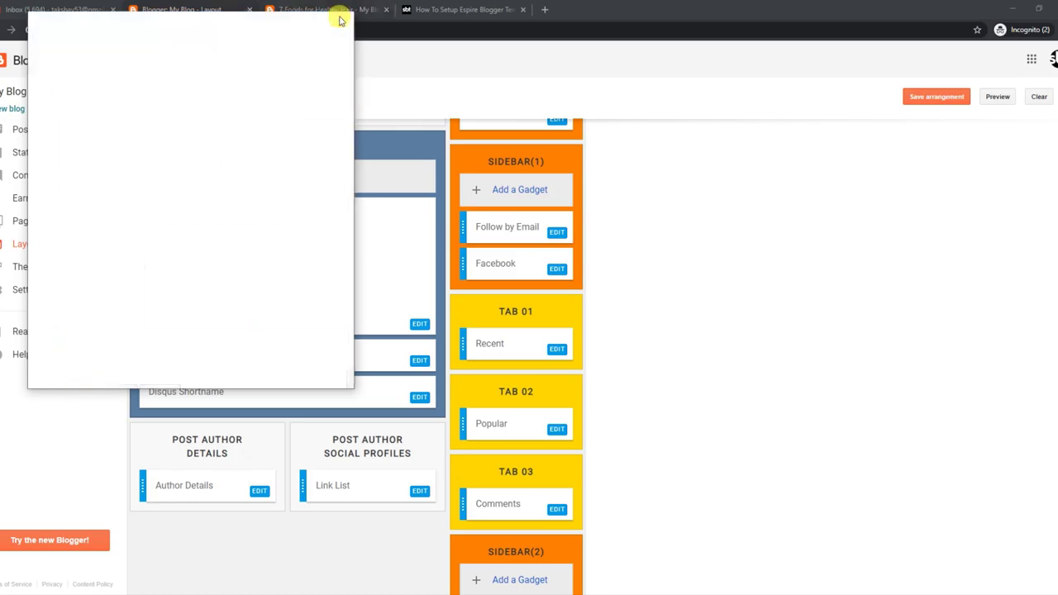
- Read the guide's Full Width Post instructions in the Shortcodes section, covering the [full_width] code
click(318, 9)
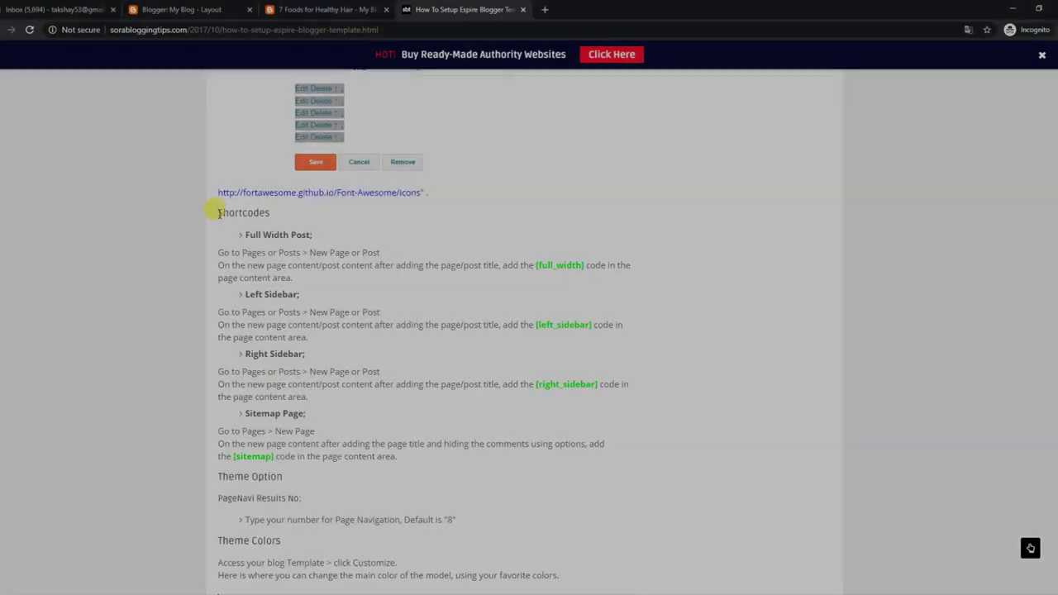
drag(217, 213, 328, 237)
drag(217, 252, 400, 254)
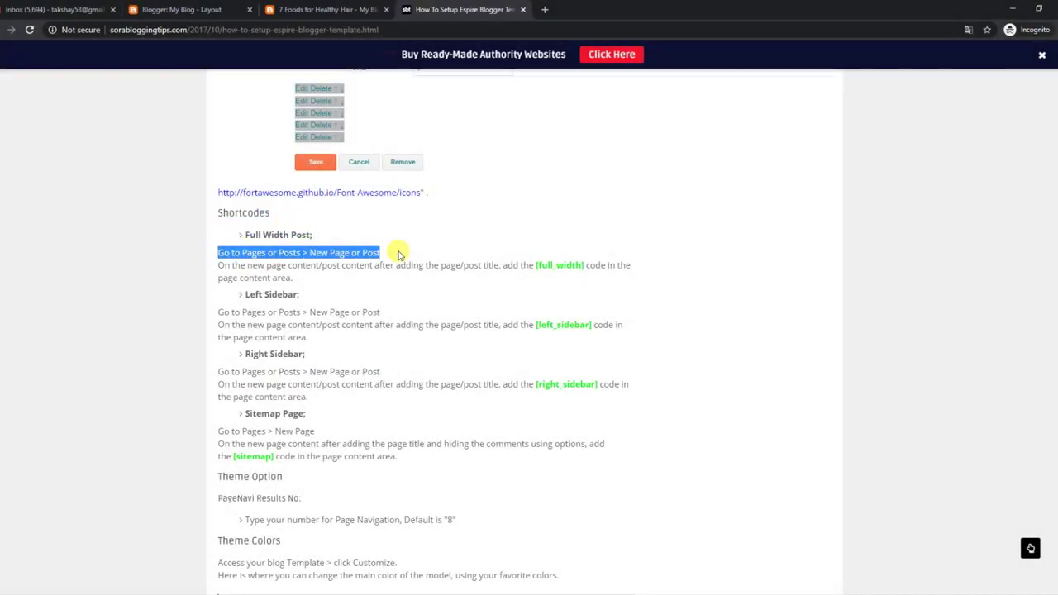
drag(221, 265, 621, 276)
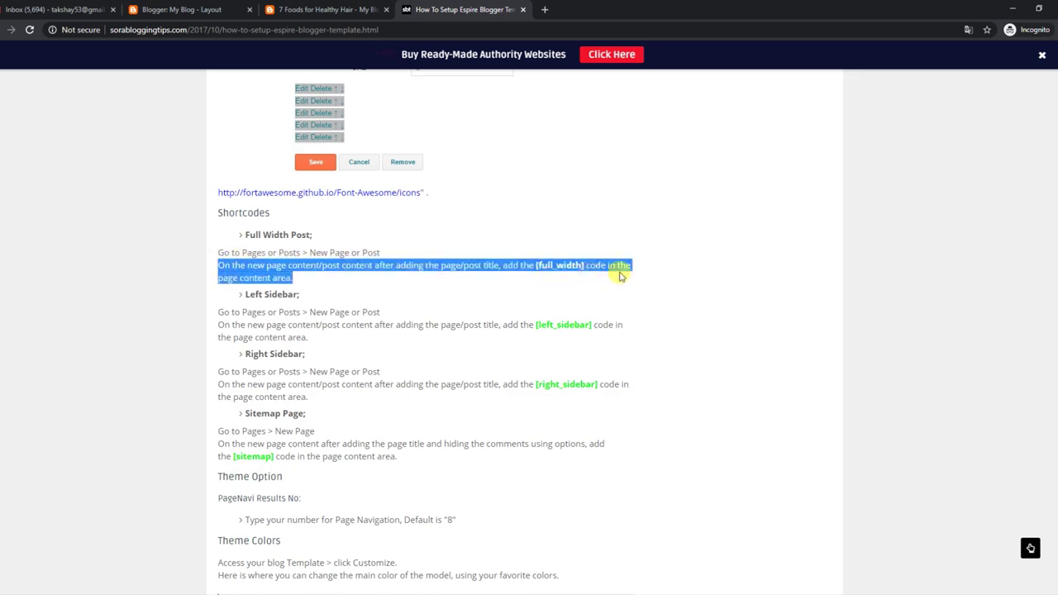
- Read the guide's Left Sidebar, Right Sidebar and Sitemap Page instructions, covering the [left_sidebar], [right_sidebar] and [sitemap] codes
drag(245, 296, 312, 296)
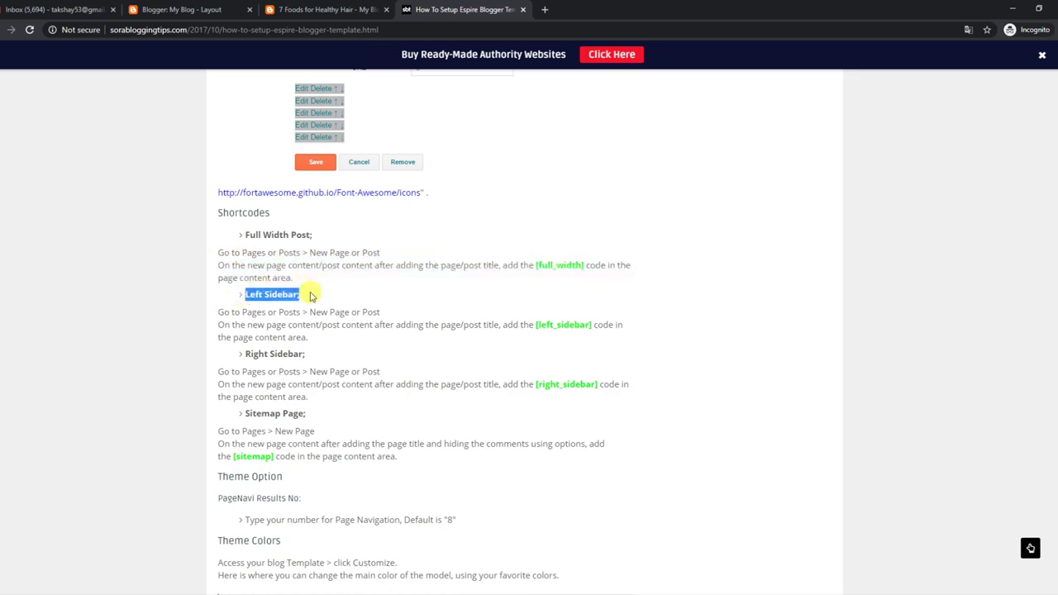
drag(220, 312, 395, 314)
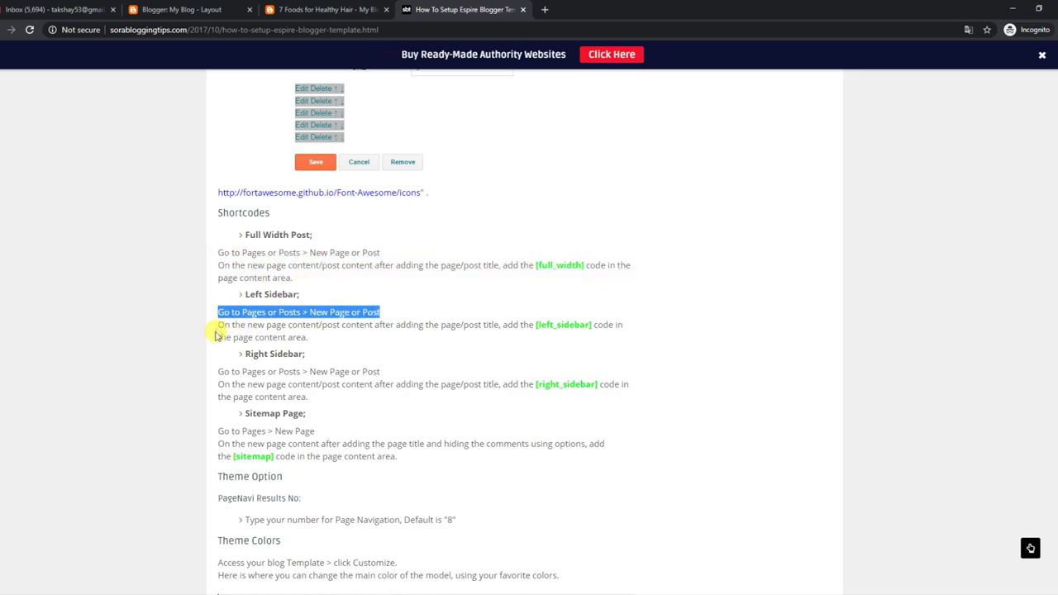
drag(221, 324, 308, 339)
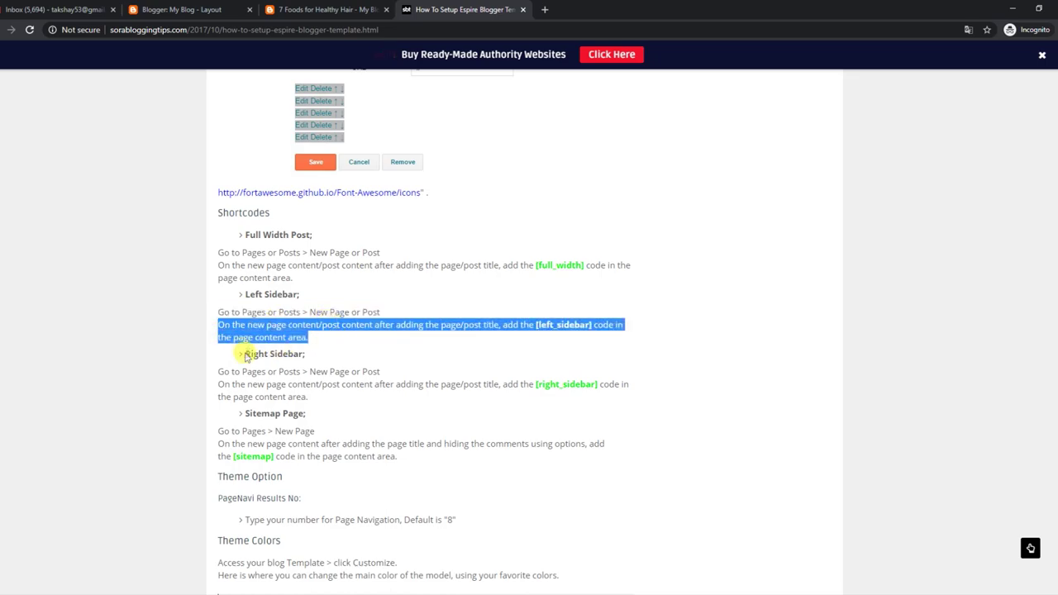
drag(244, 355, 306, 354)
drag(219, 371, 373, 401)
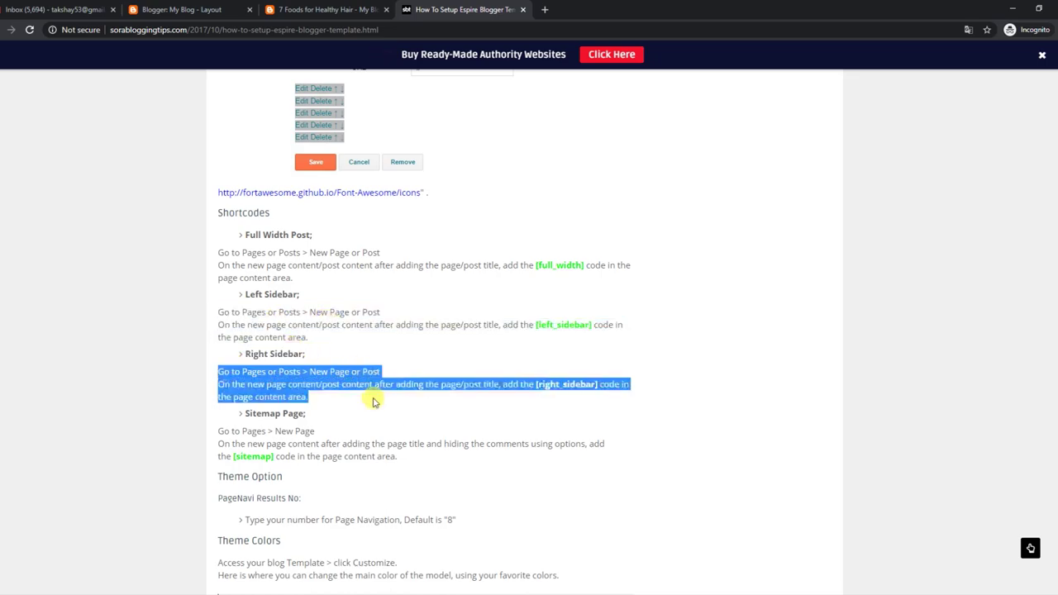
drag(246, 415, 324, 416)
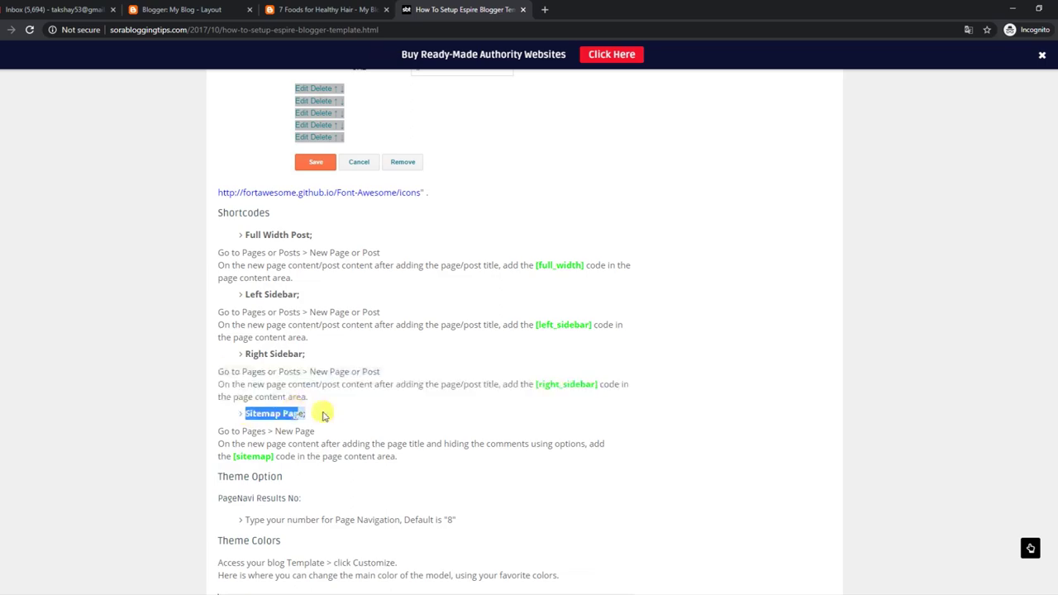
drag(219, 430, 323, 431)
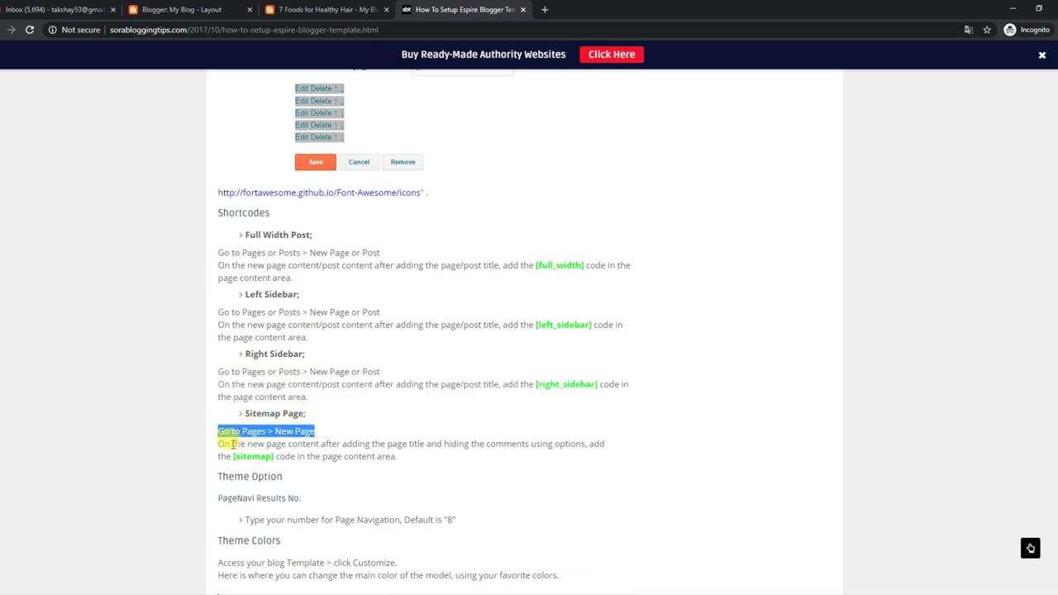
drag(220, 443, 437, 458)
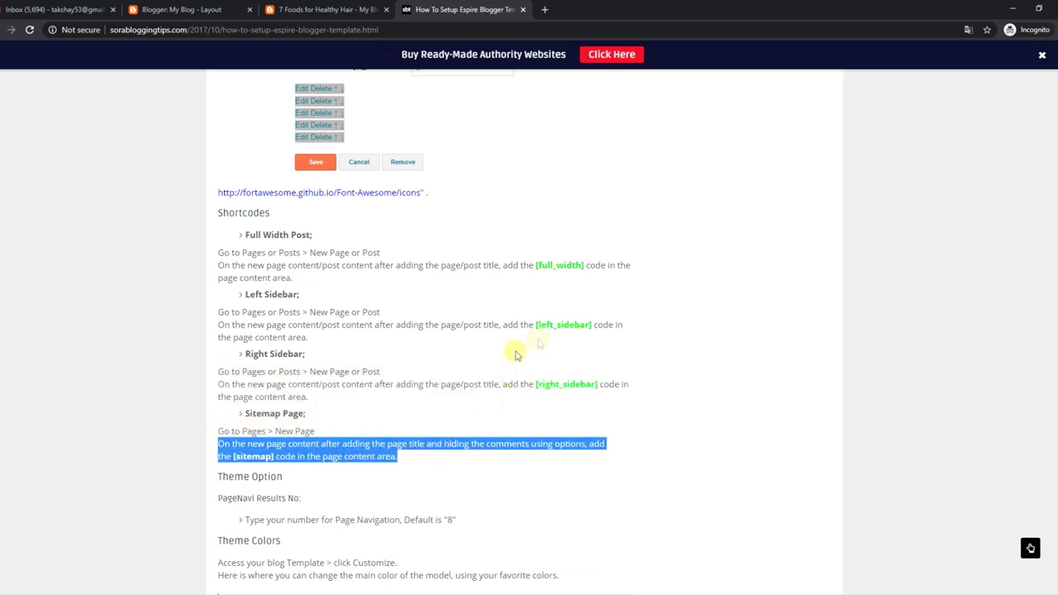
- Copy the [full_width] code from the guide and view the layout of the blog post "7 Foods for Healthy Hair" from its beginning
drag(534, 266, 581, 265)
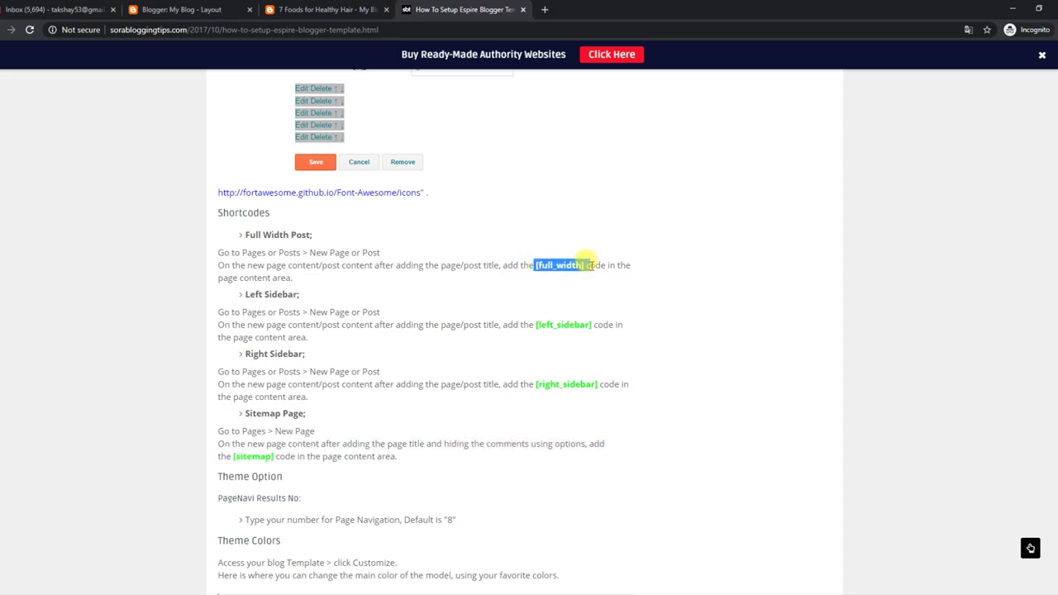
right_click(582, 265)
click(588, 273)
click(312, 7)
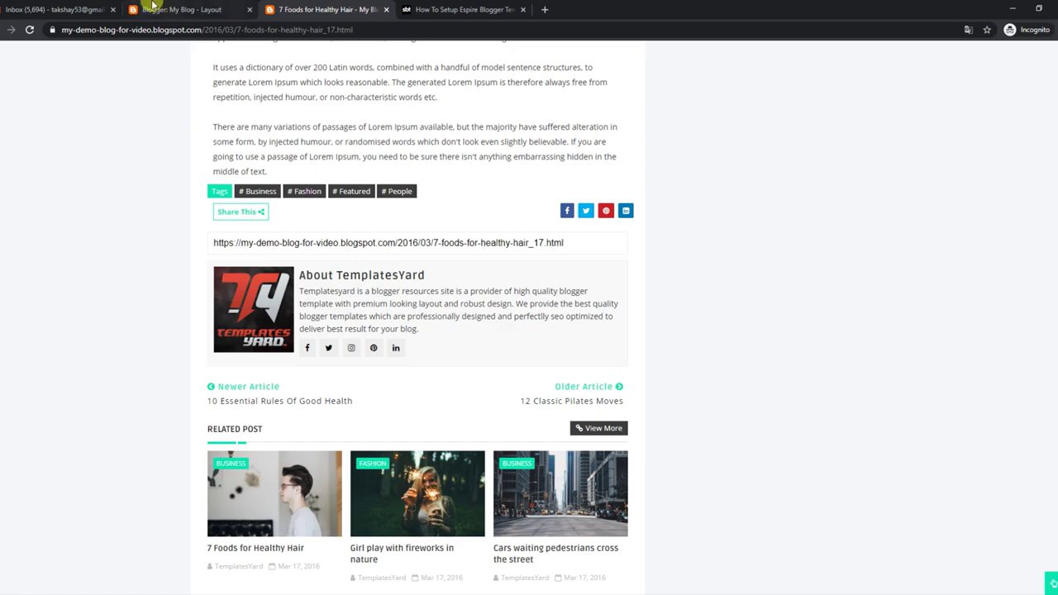
drag(1047, 311, 1012, 62)
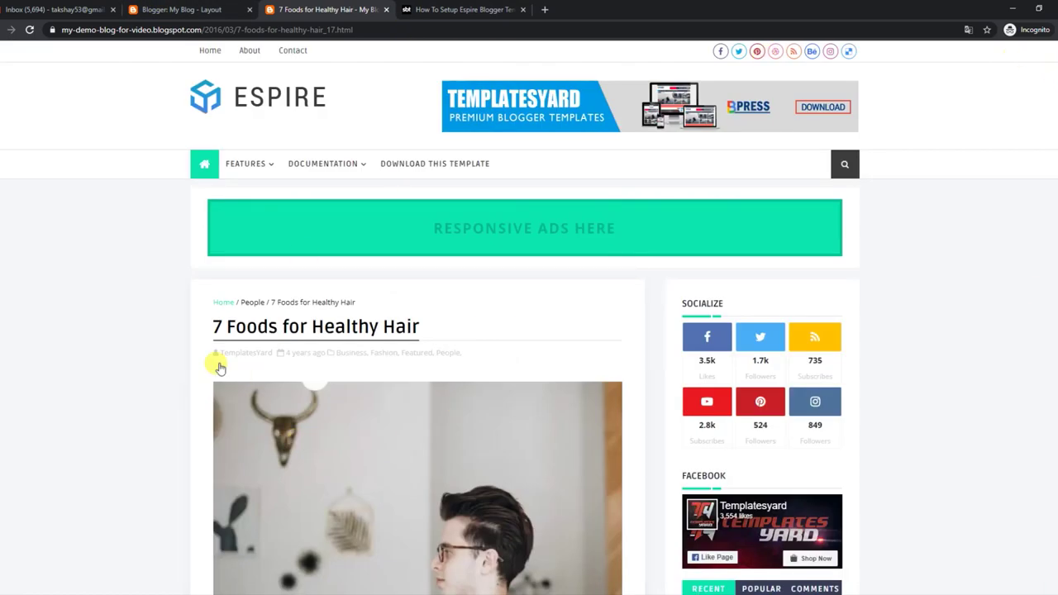
- Open the post "7 Foods for Healthy Hair" from Blogger's post list for editing in Compose view
click(181, 9)
click(37, 131)
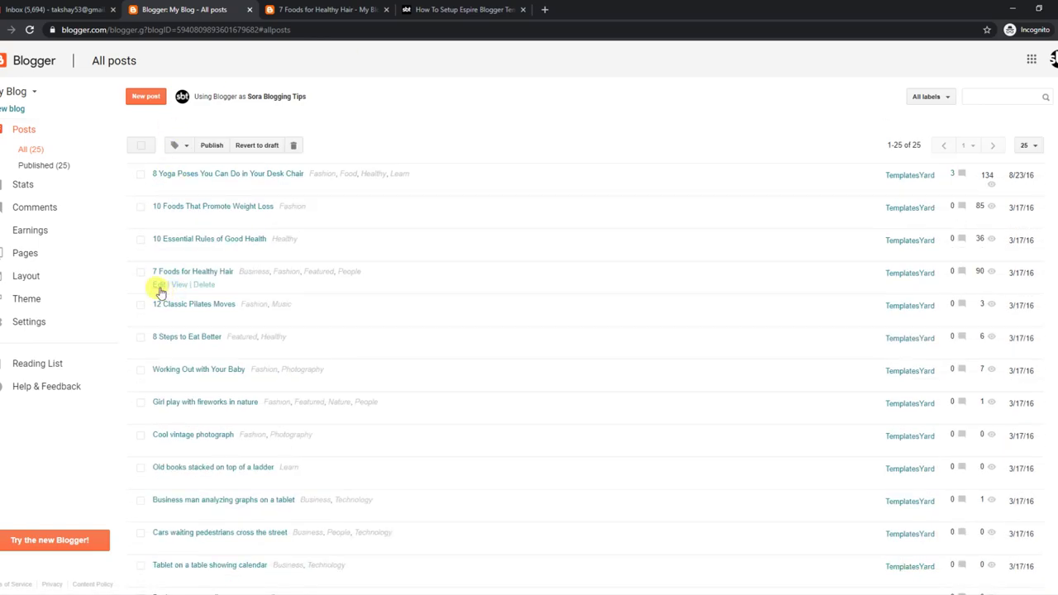
click(153, 286)
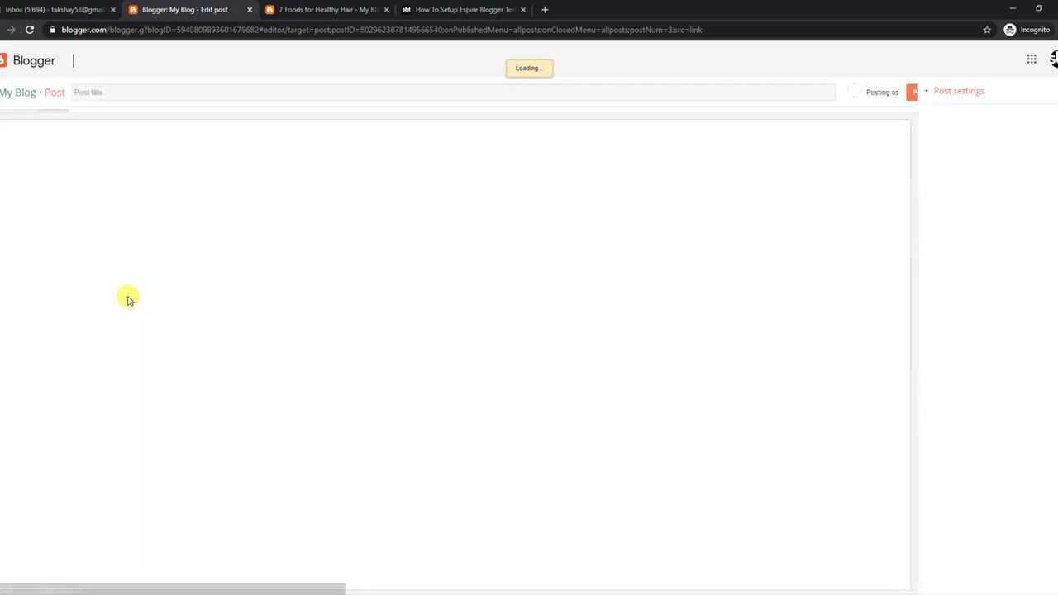
click(18, 119)
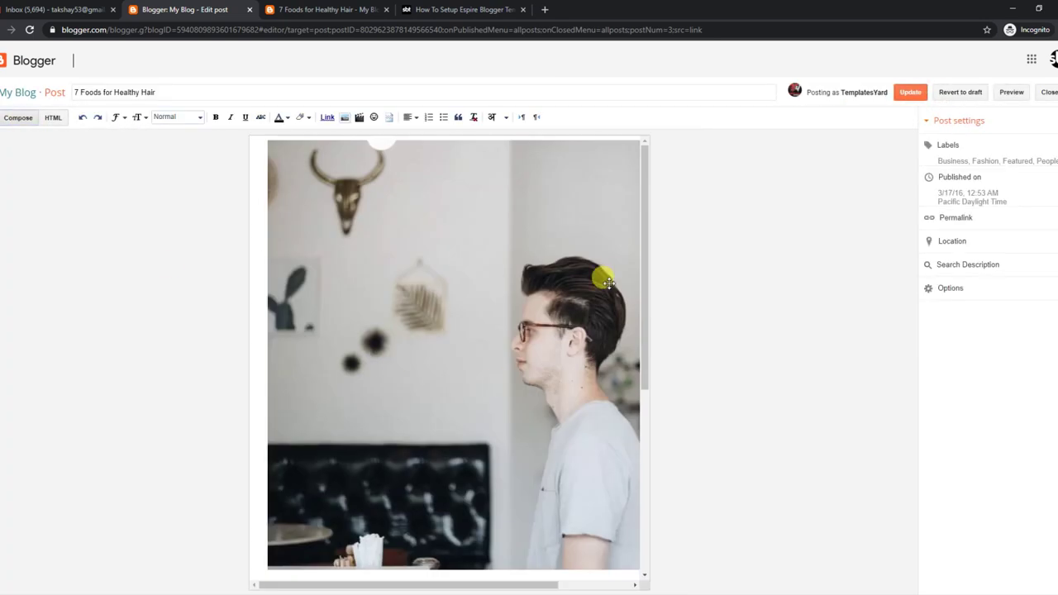
- Paste the [full_width] code on a new line after the post's last paragraph and update the post
drag(644, 253, 609, 524)
click(431, 573)
key(Return)
key(ctrl+v)
drag(311, 570, 237, 570)
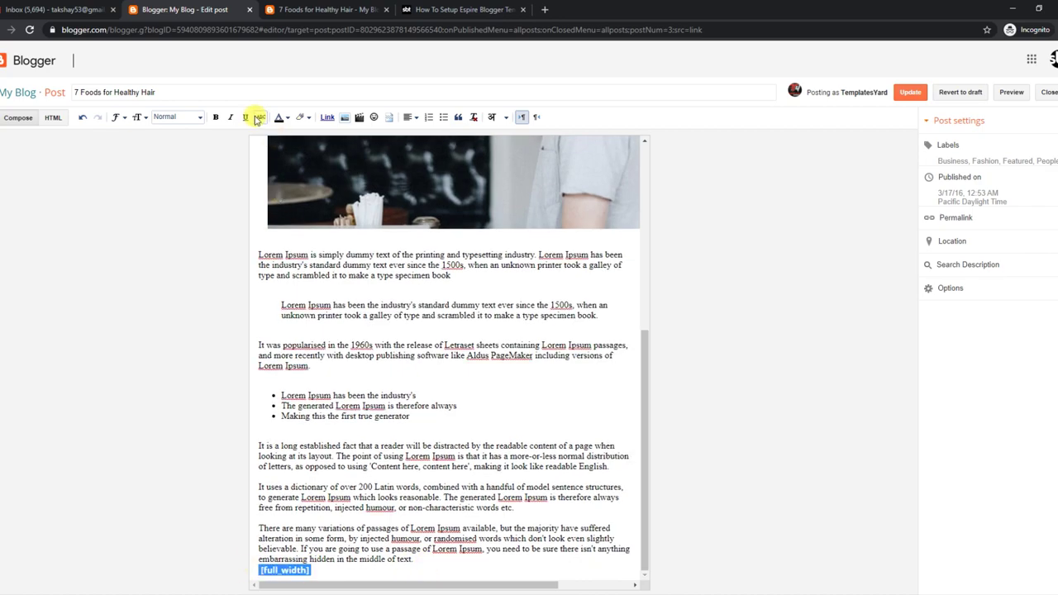
click(909, 91)
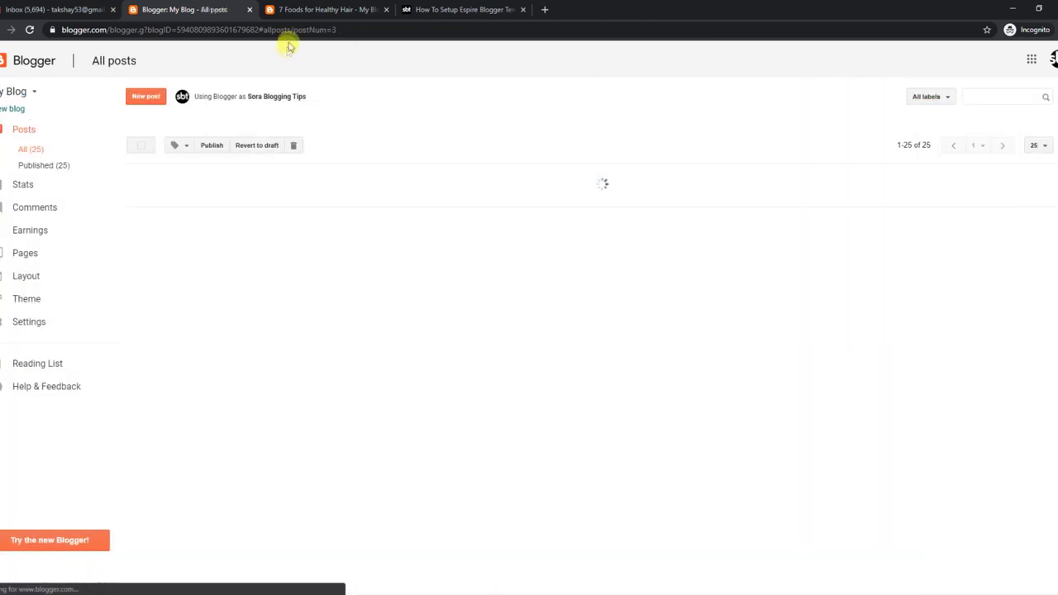
- Reload the published "7 Foods for Healthy Hair" post and examine its layout down to the related posts and comments
click(305, 6)
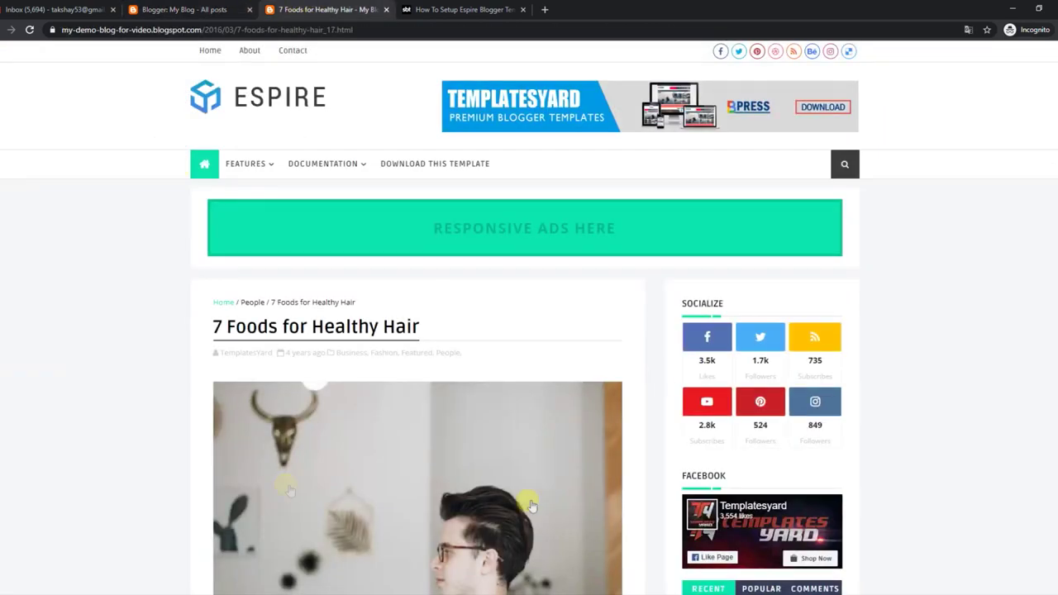
click(29, 30)
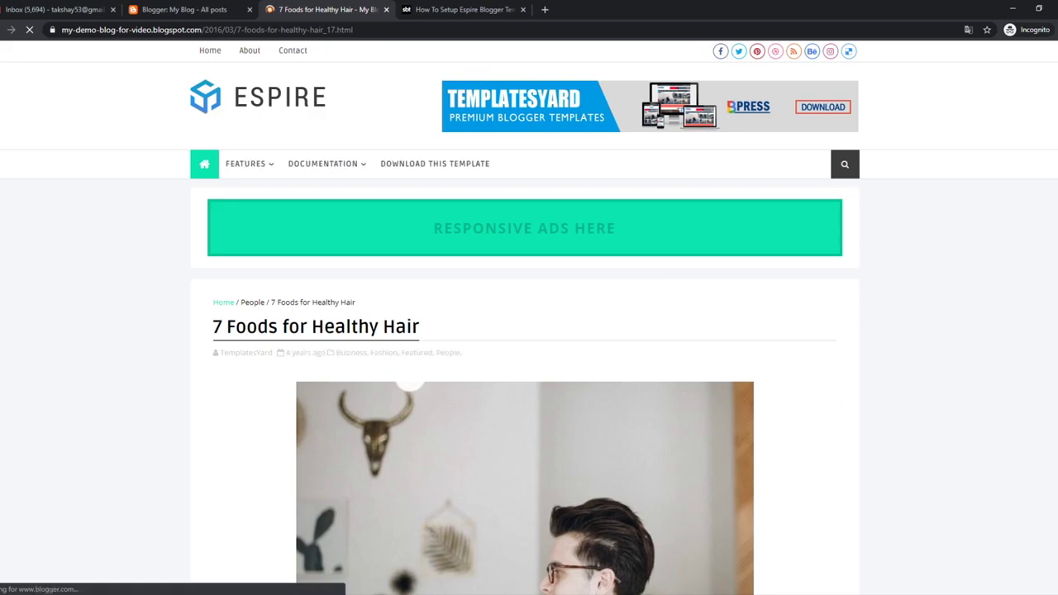
scroll(529, 330, down, 15)
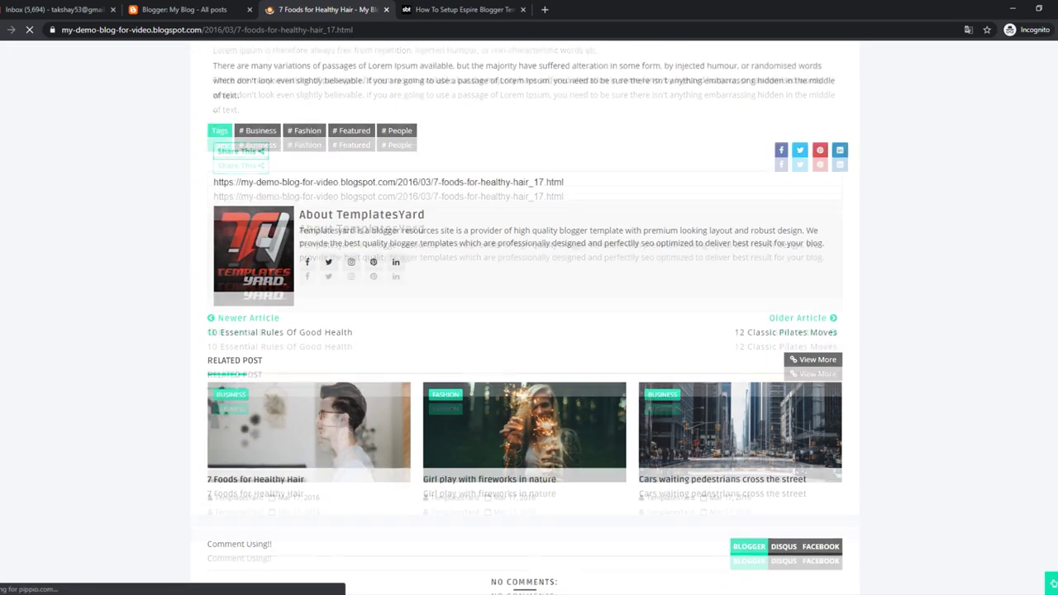